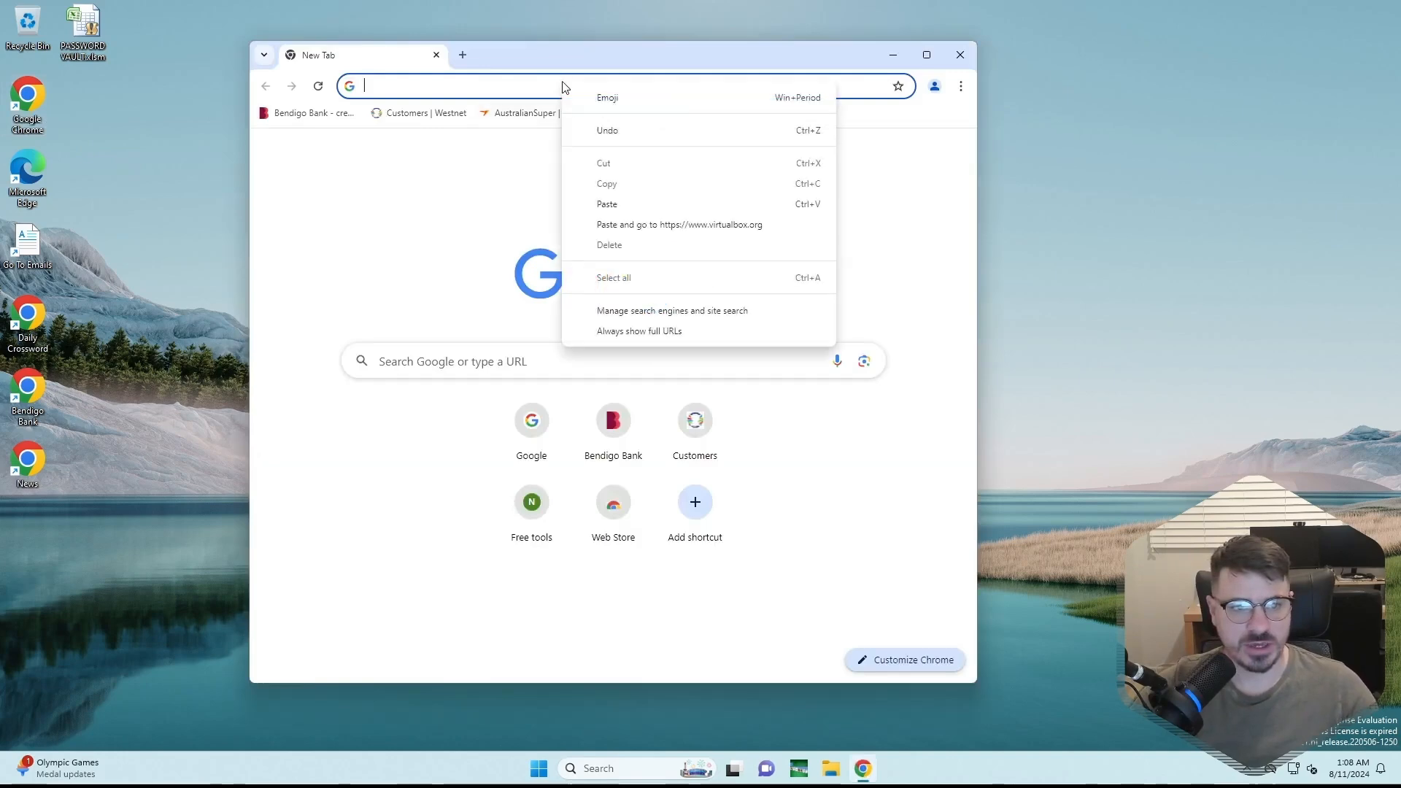
pyautogui.click(610, 204)
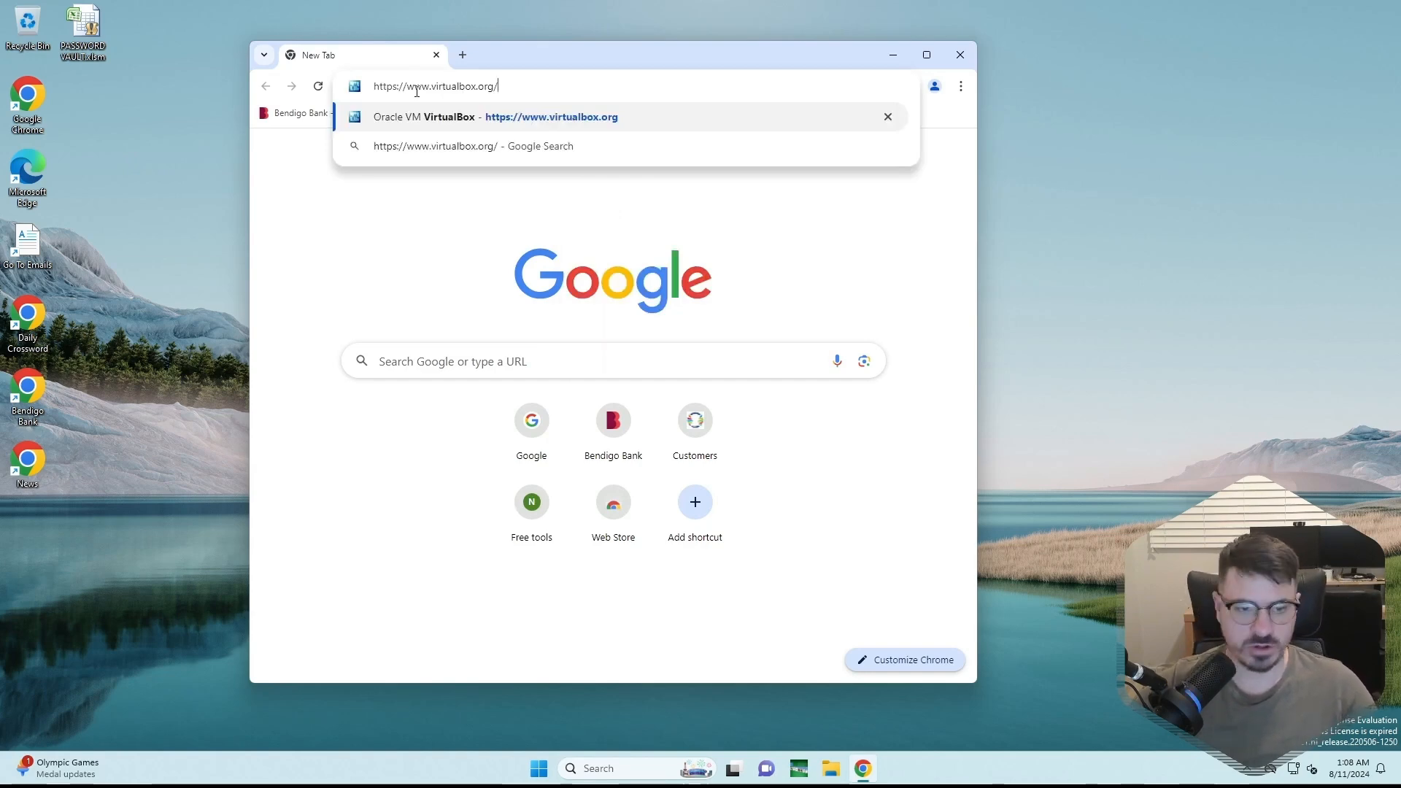
pyautogui.press('Return')
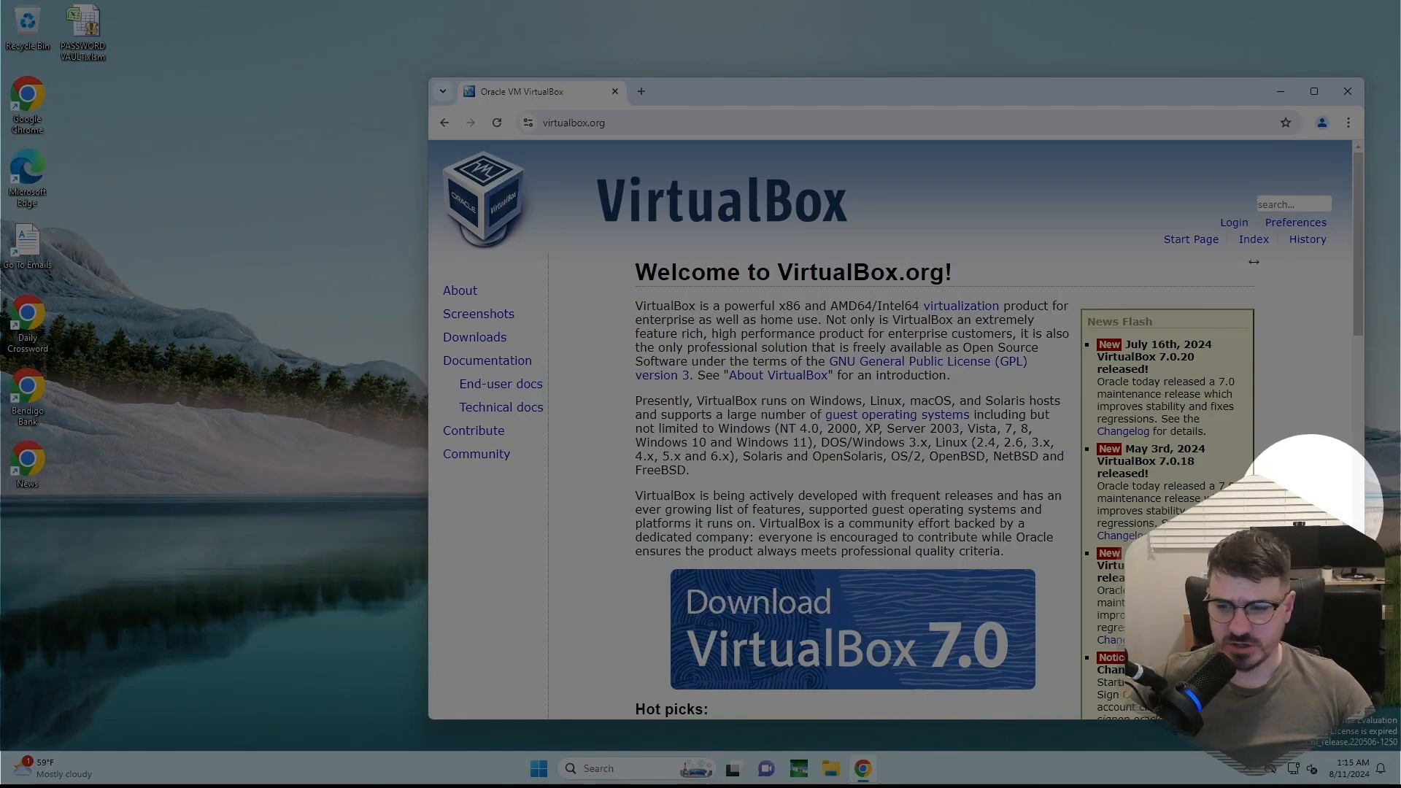
pyautogui.click(475, 340)
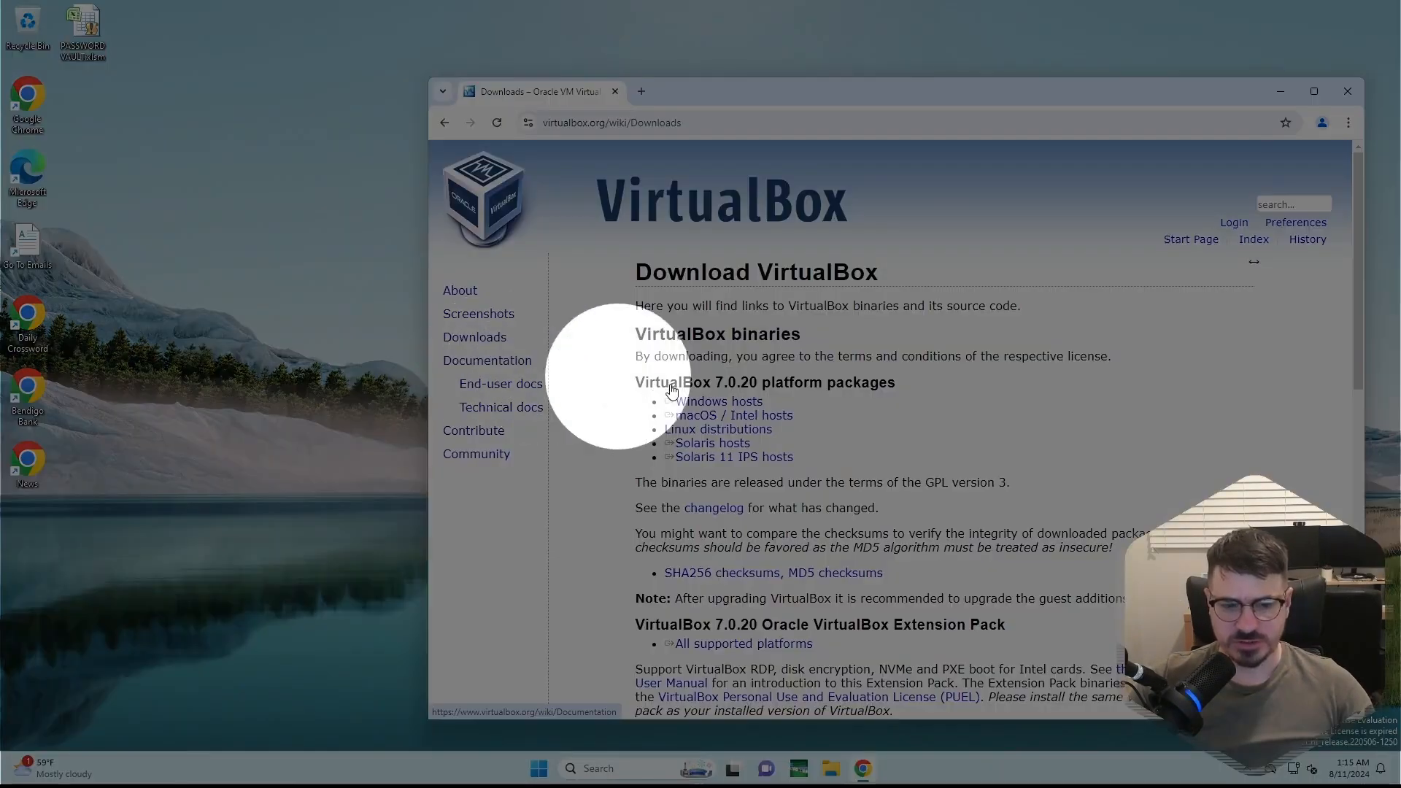
pyautogui.click(714, 403)
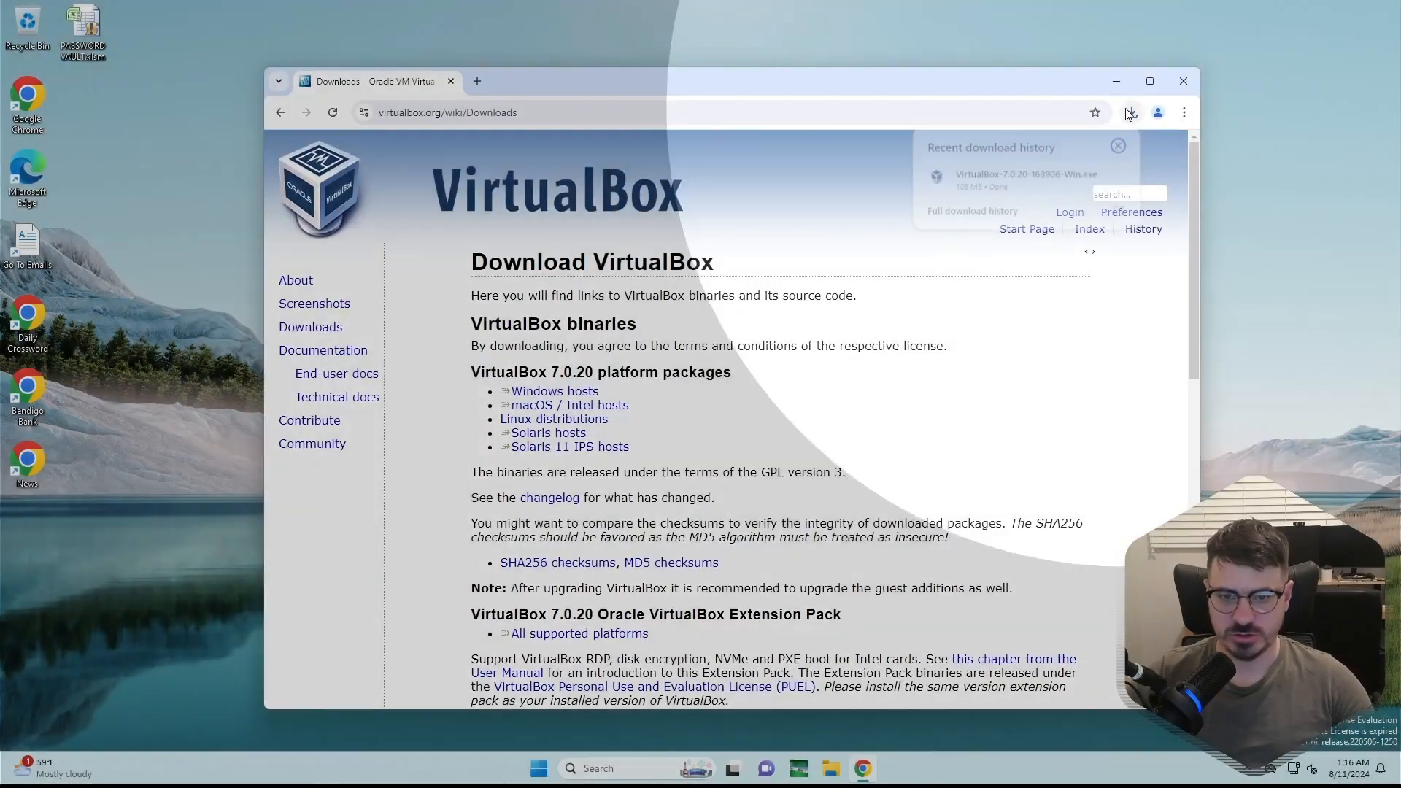
# - Run the downloaded VirtualBox 7.0.20 installer and allow it to make changes to the device
pyautogui.click(1132, 112)
pyautogui.click(1018, 179)
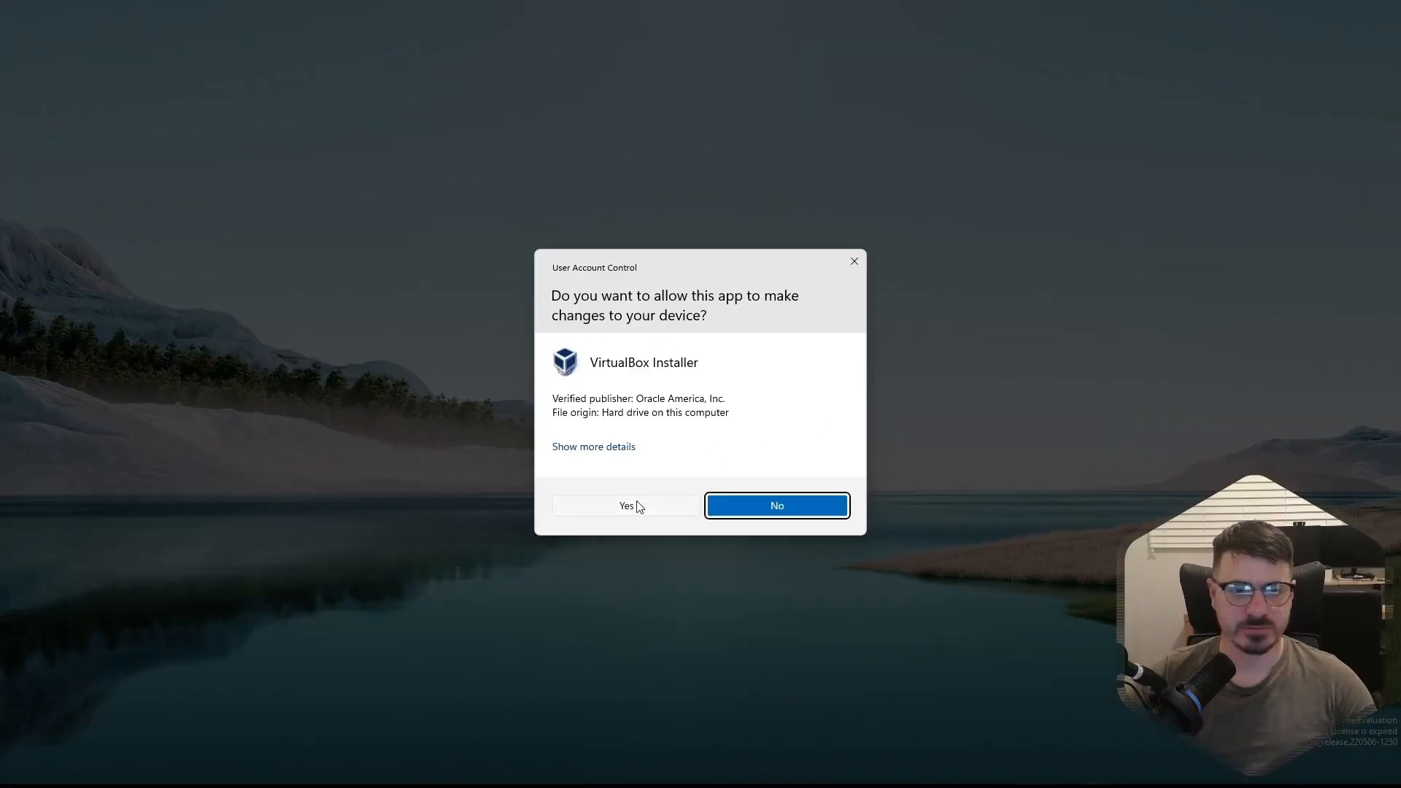
pyautogui.click(628, 506)
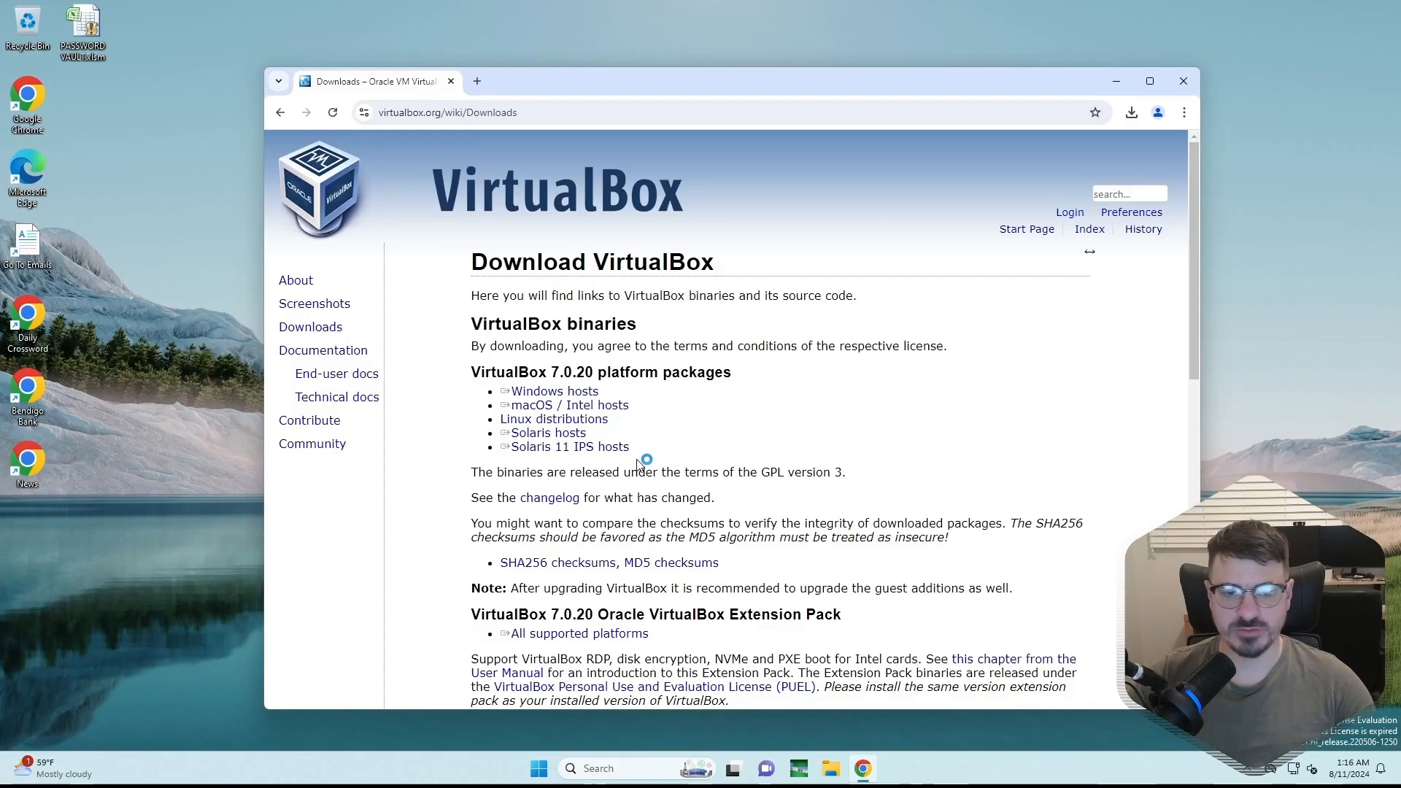
# - Install VirtualBox with the default setup options and have it start when the setup wizard closes
pyautogui.click(785, 497)
pyautogui.click(785, 497)
pyautogui.click(776, 495)
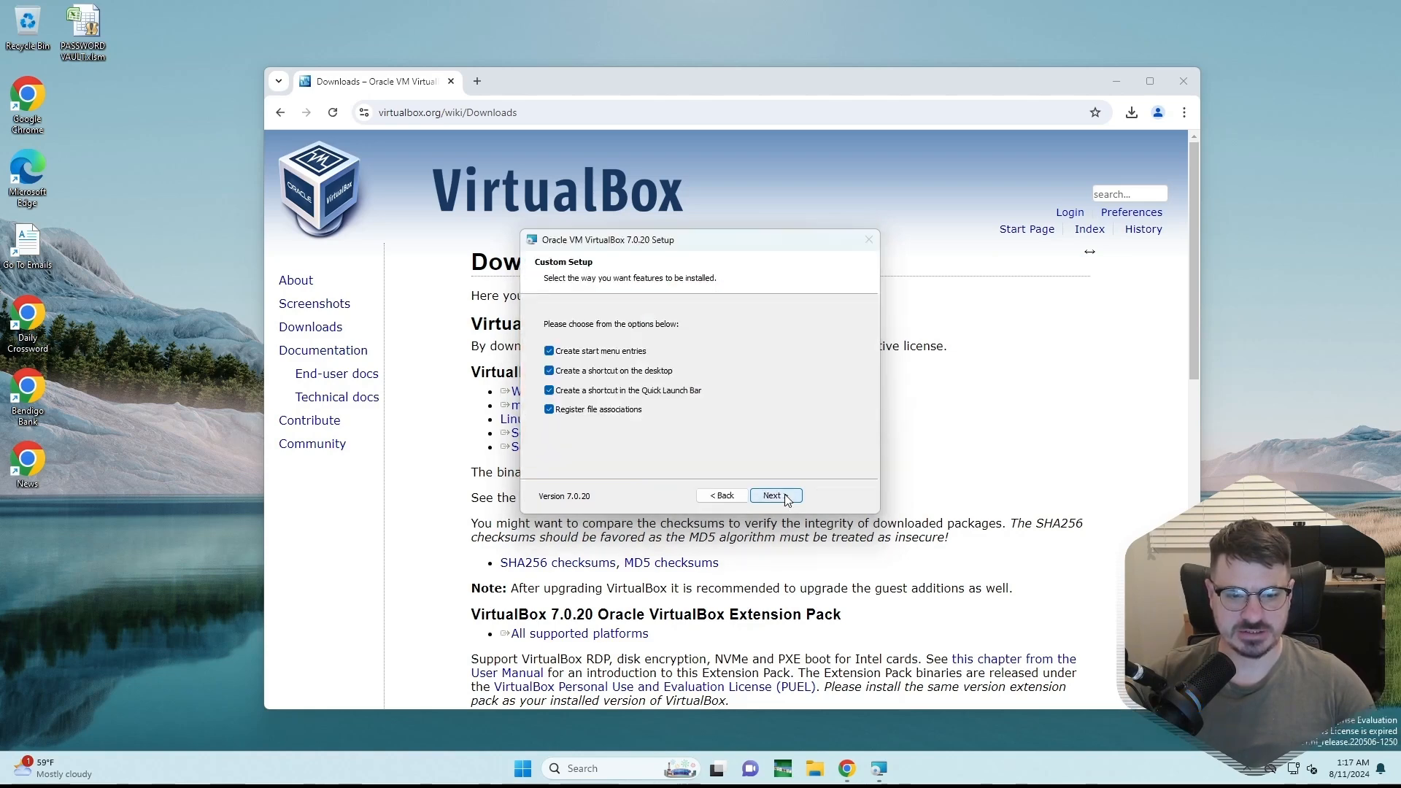
pyautogui.click(786, 498)
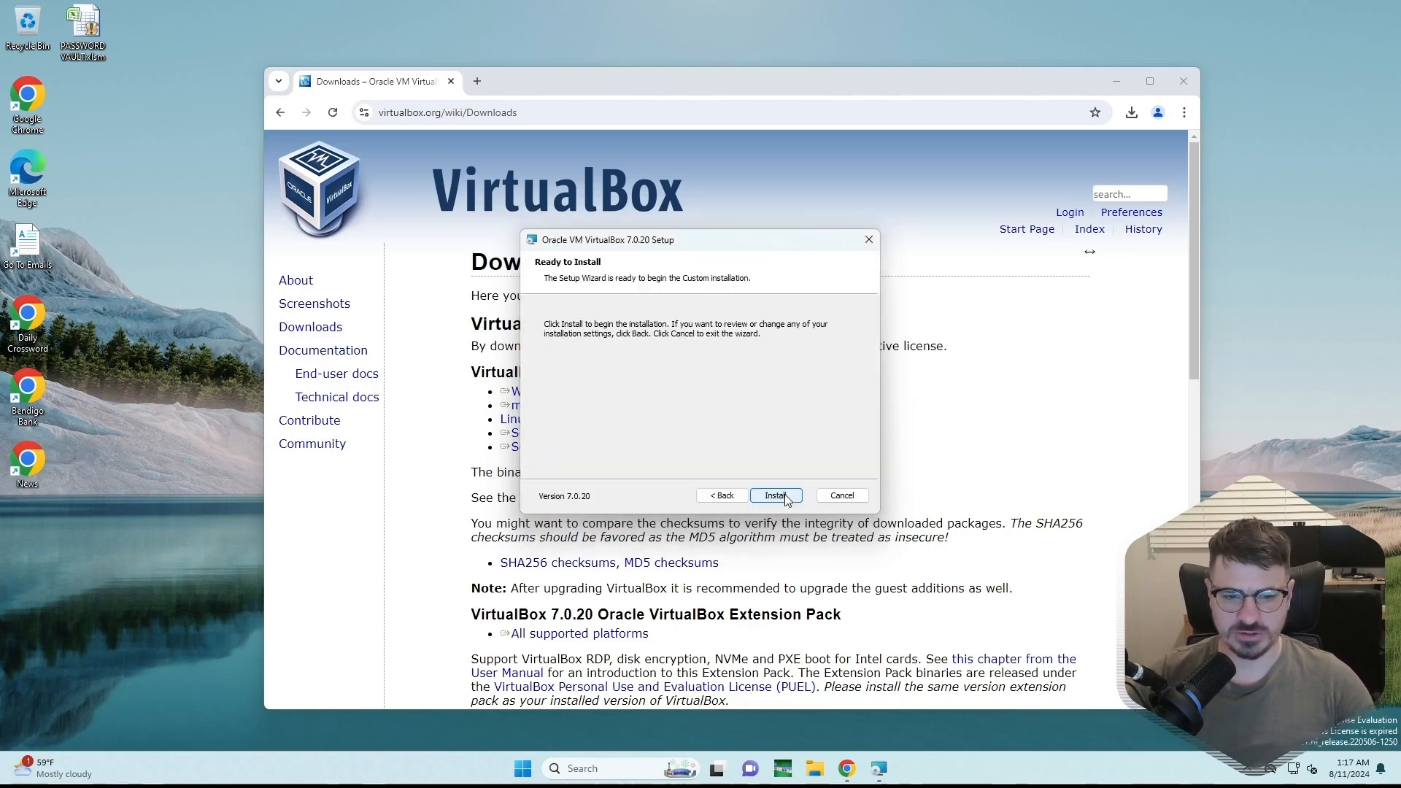
pyautogui.click(788, 500)
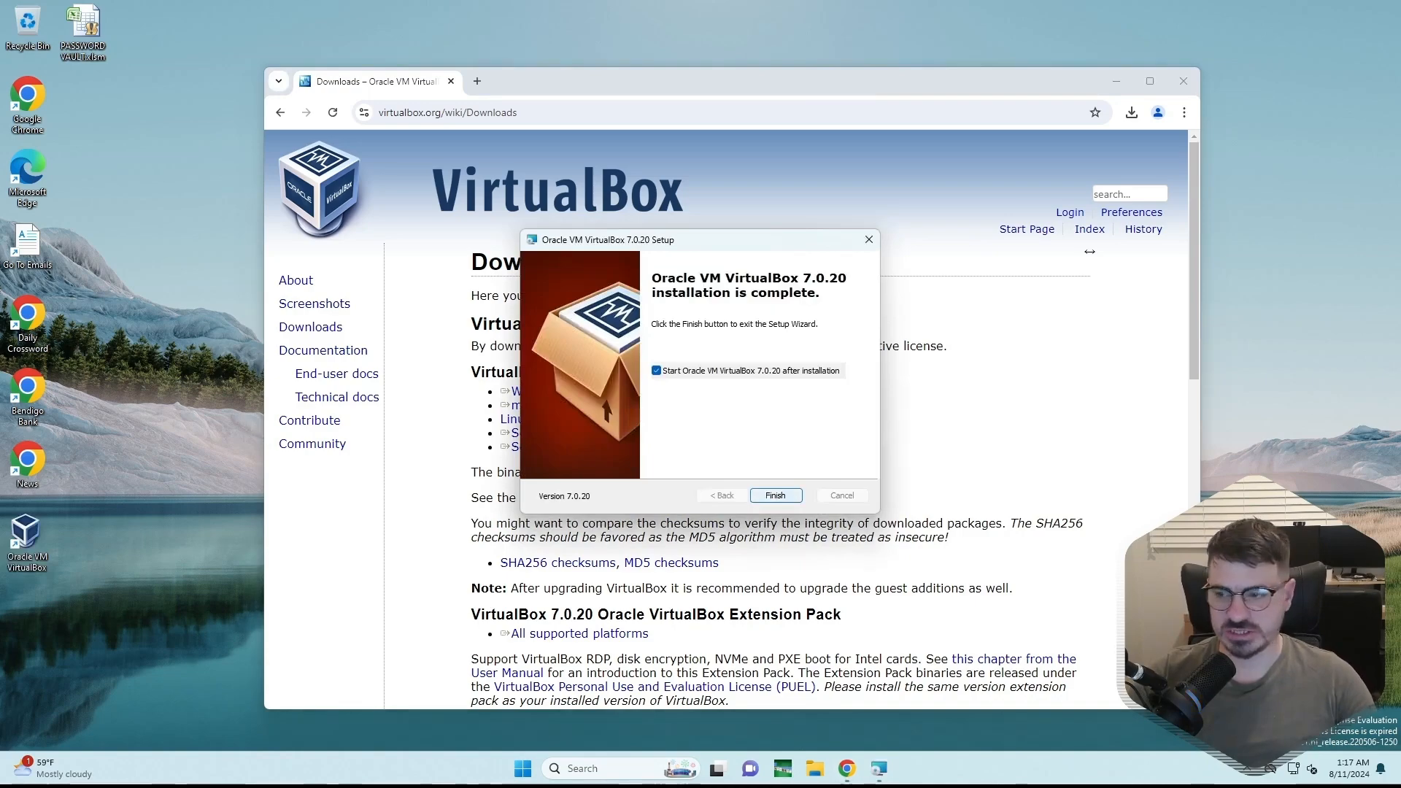
pyautogui.click(775, 495)
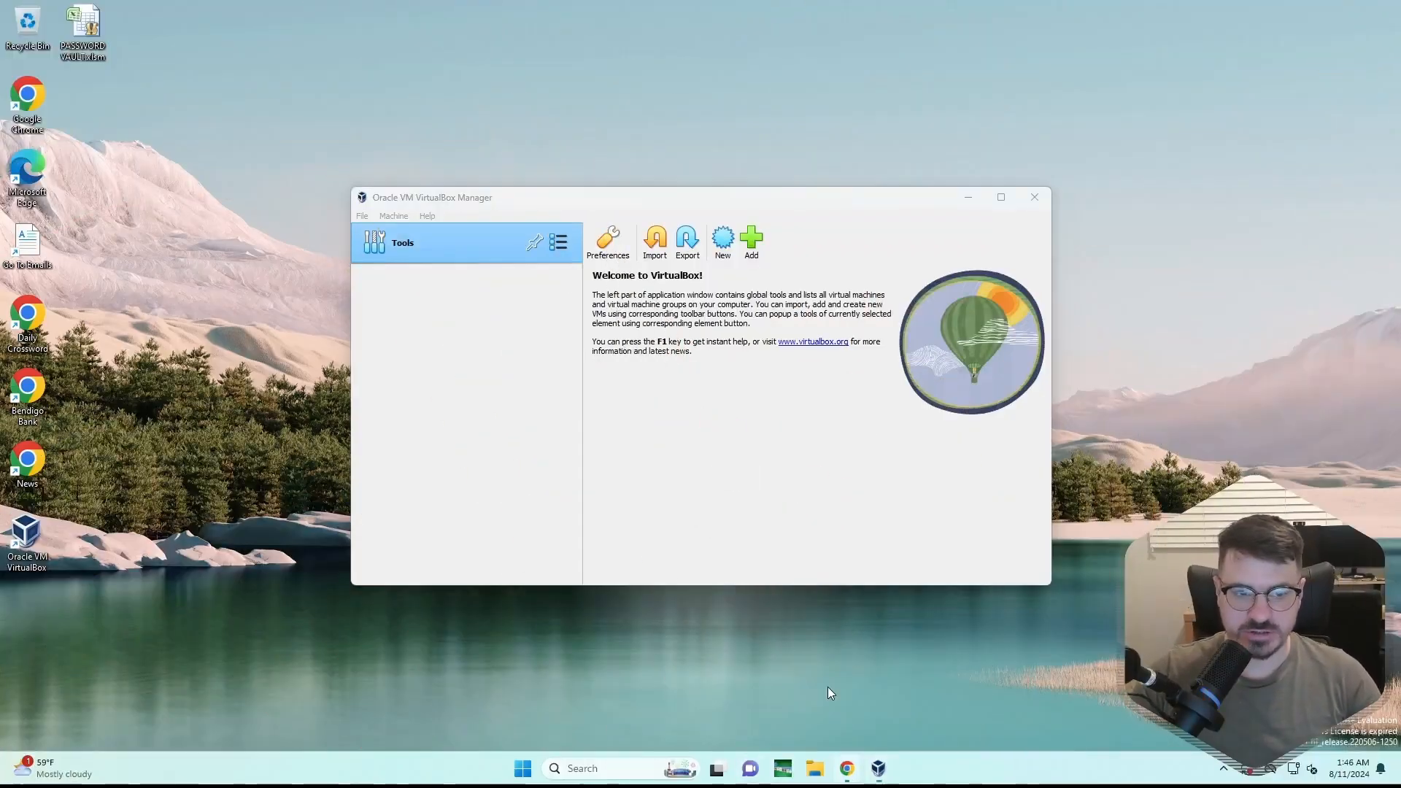
# - Switch to Chrome, go to ubuntu.com and download the Ubuntu Desktop 24.04 LTS image
pyautogui.click(846, 769)
pyautogui.click(578, 120)
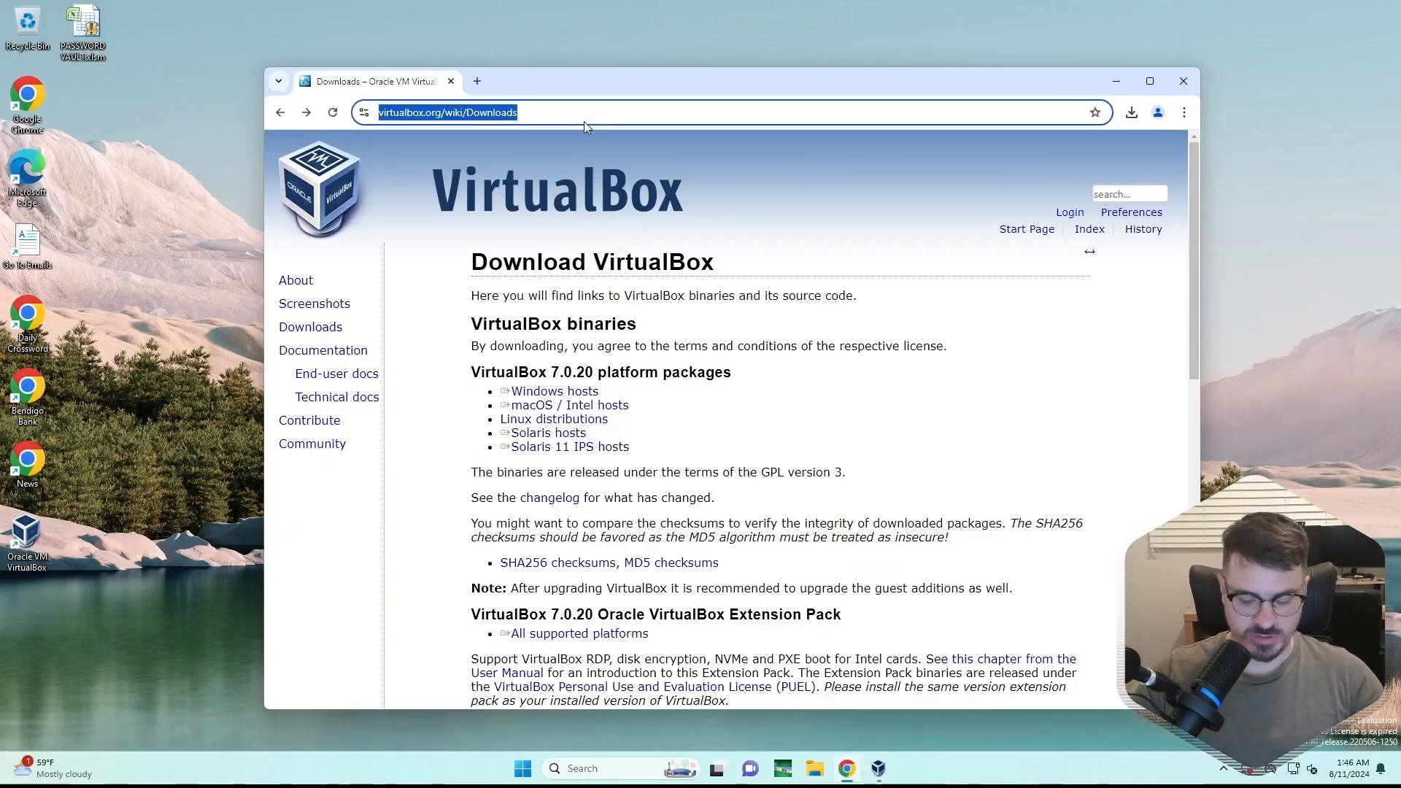
pyautogui.write('ubuntu.com')
pyautogui.press('Return')
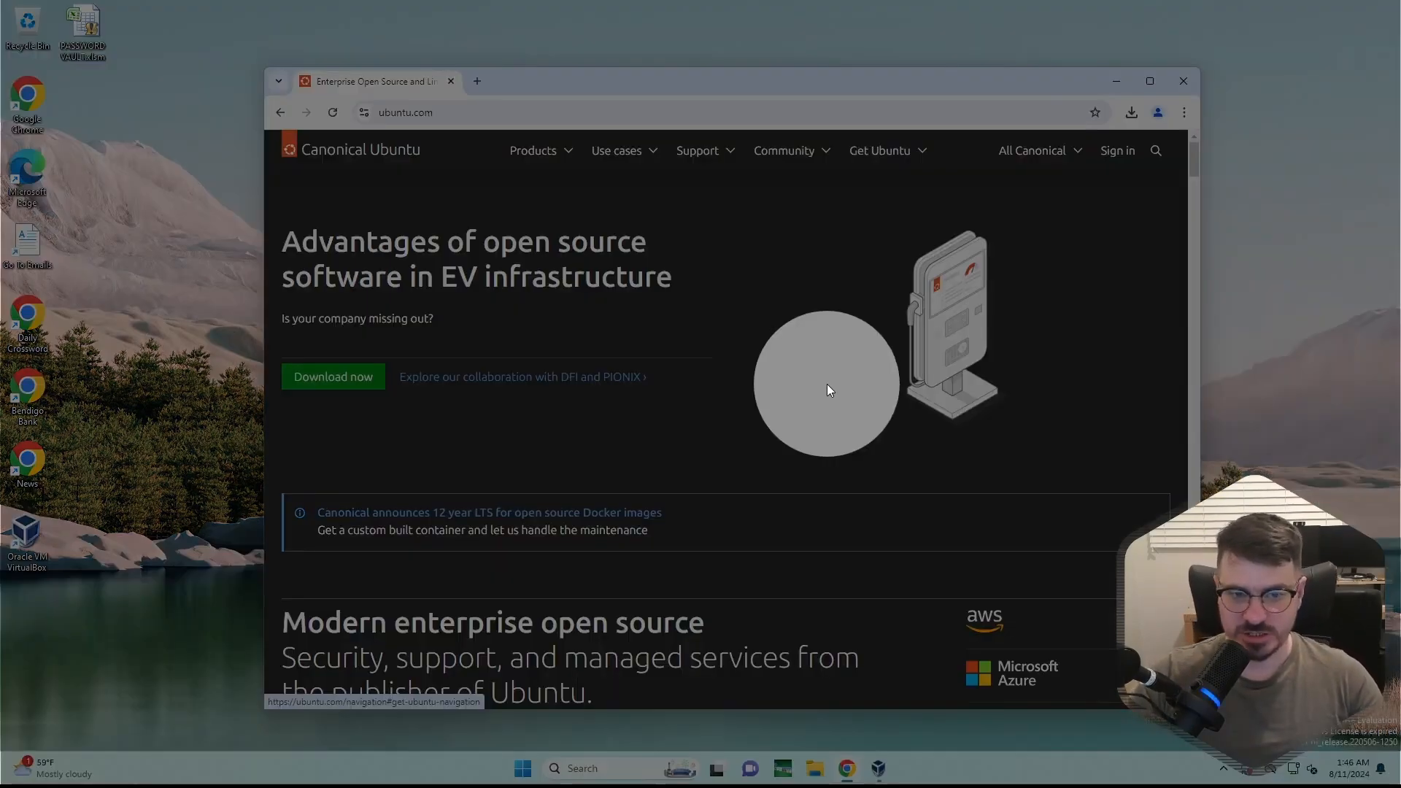
pyautogui.click(905, 155)
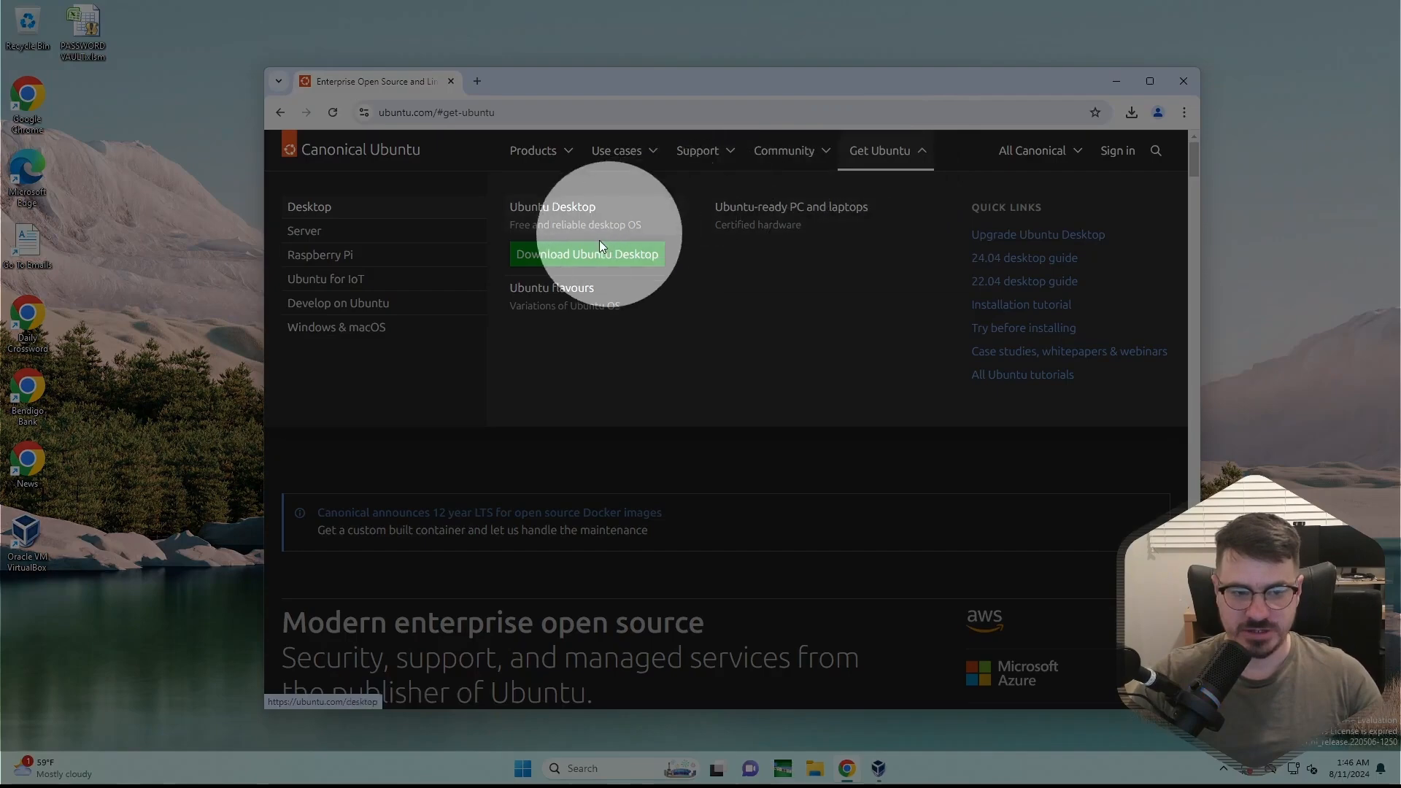
pyautogui.click(584, 255)
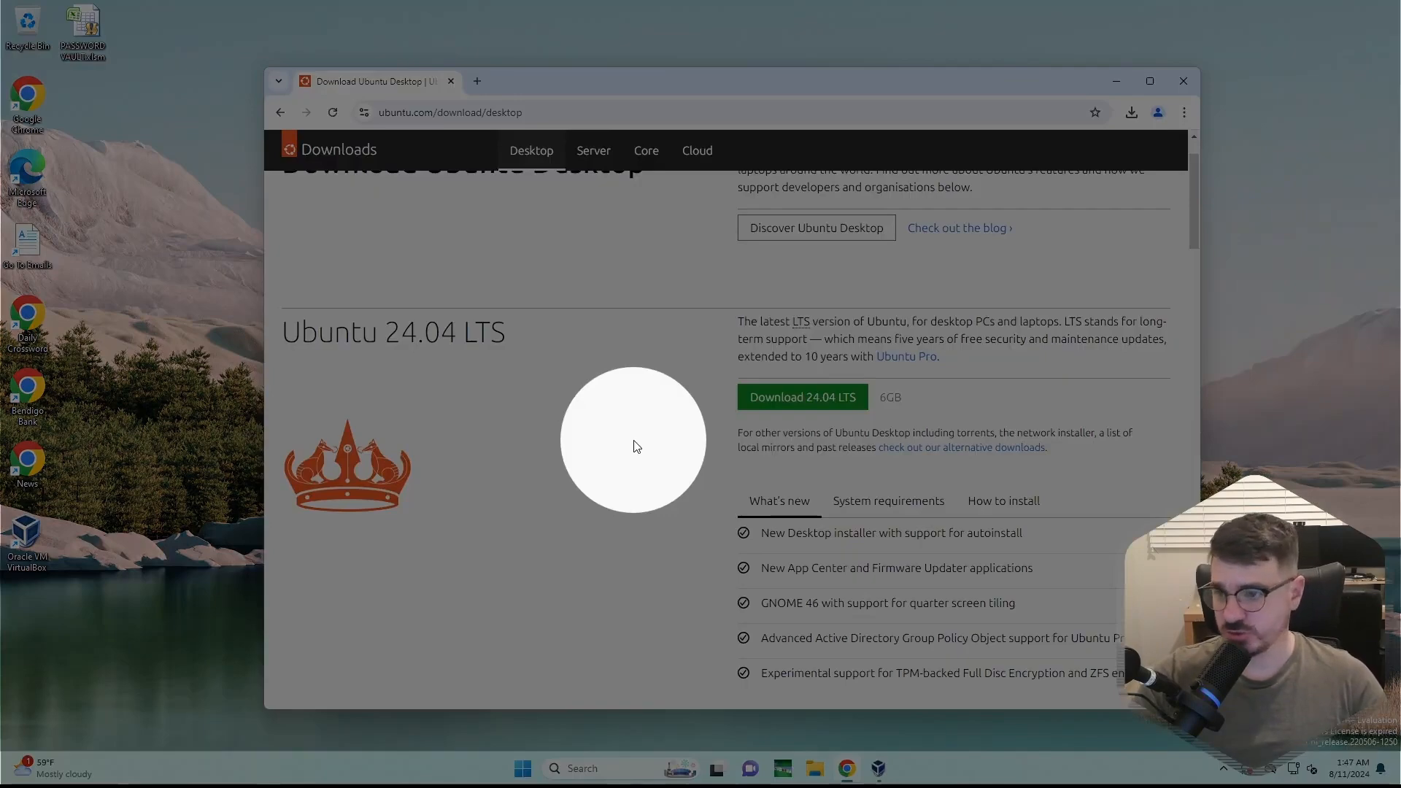
pyautogui.click(785, 399)
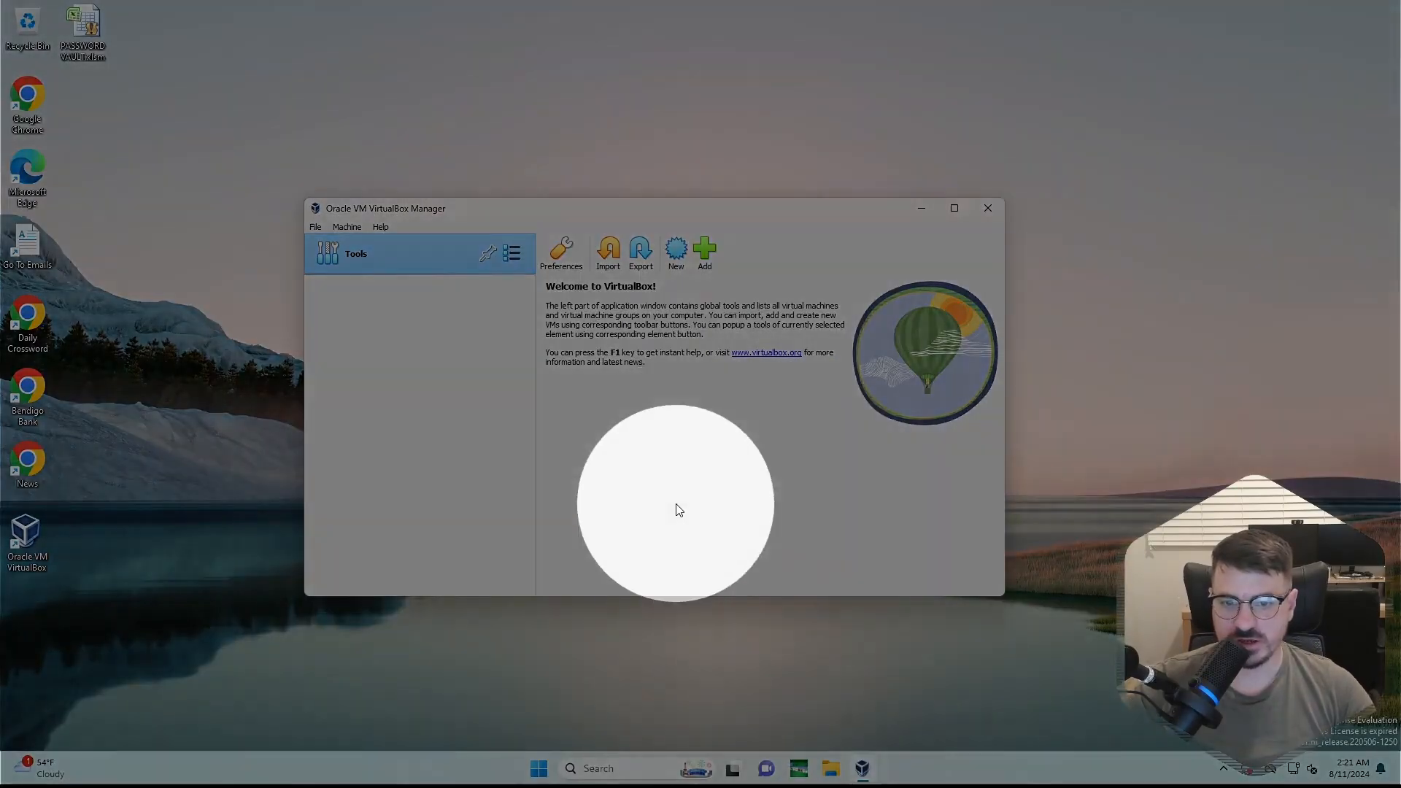
# - In VirtualBox Manager, start a new virtual machine and name it Learn_Linux
pyautogui.click(676, 251)
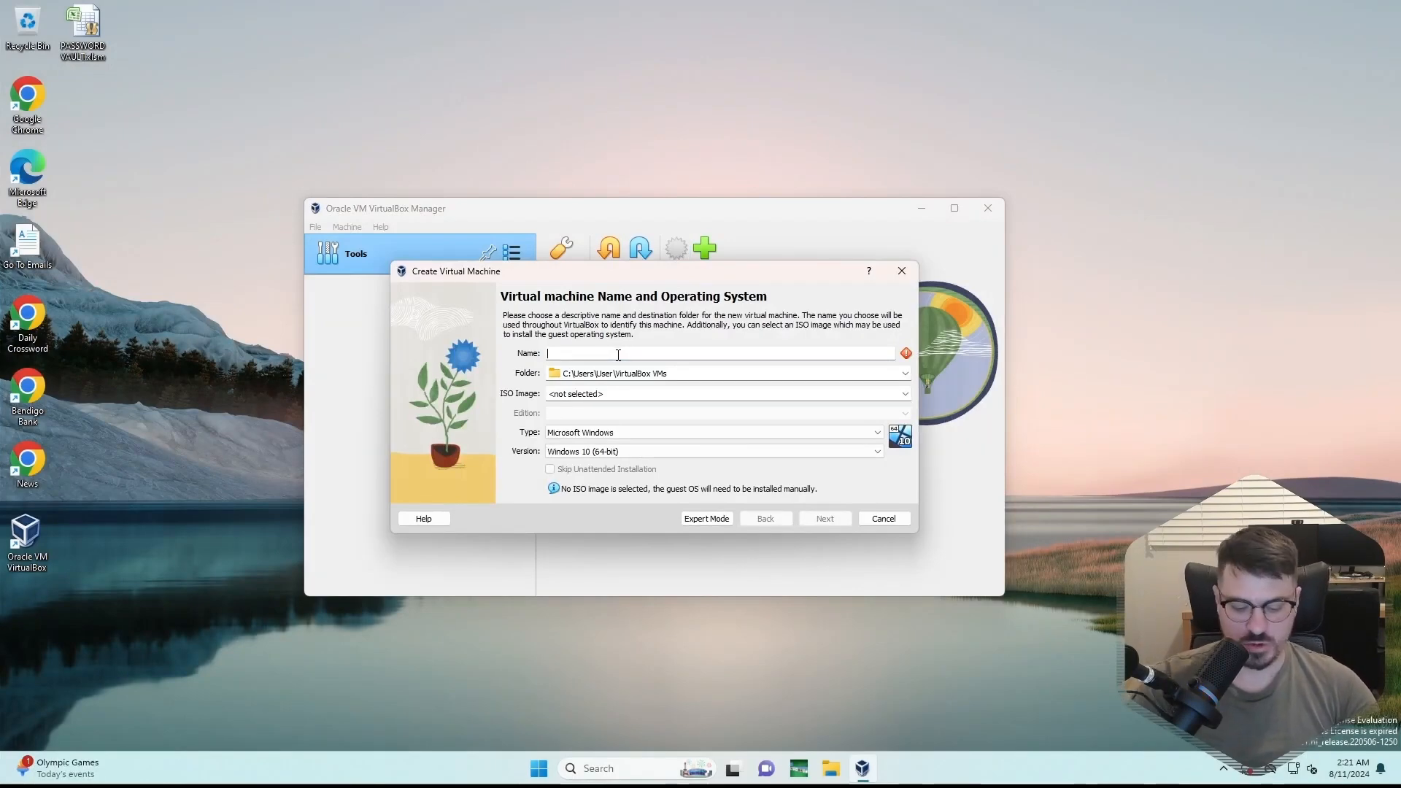
pyautogui.write('Learn_L')
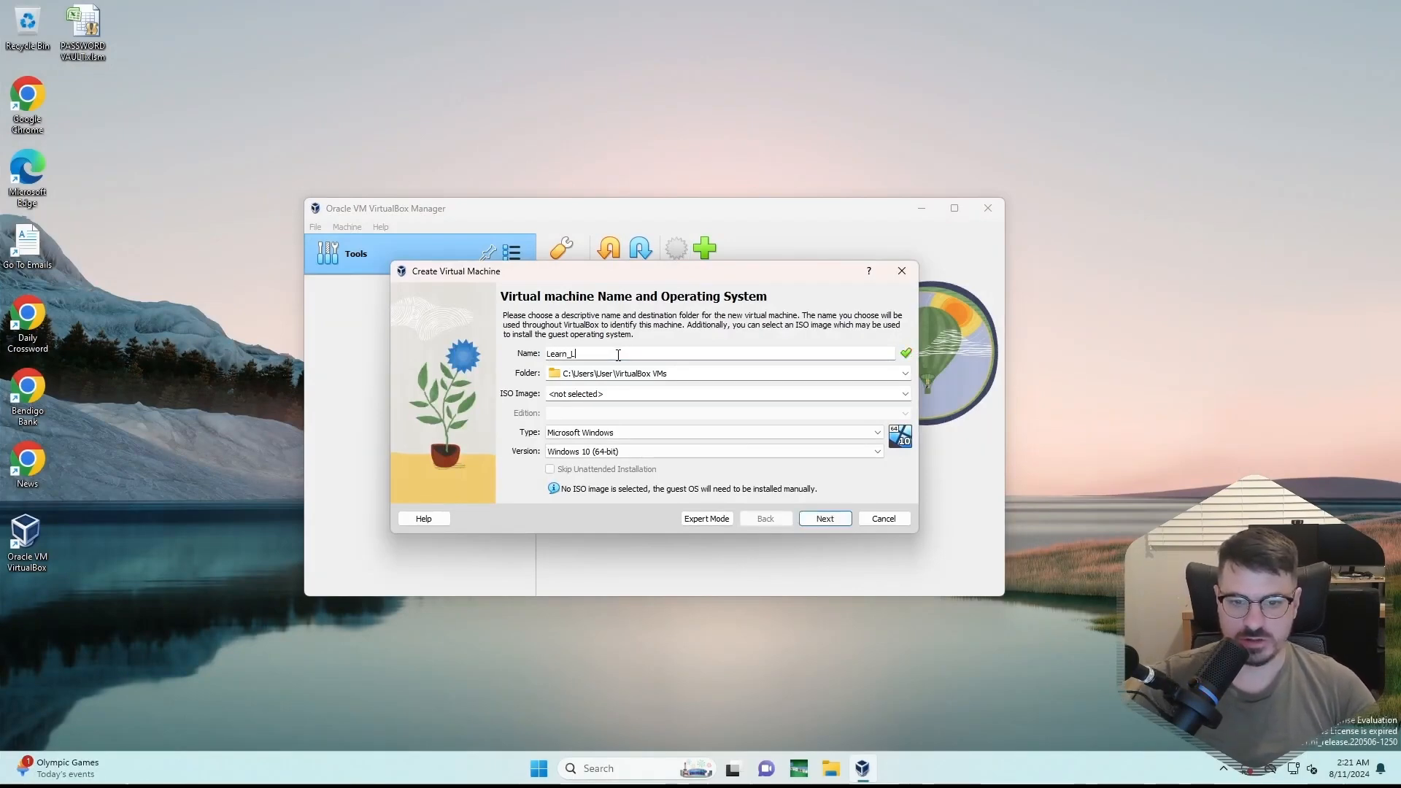
pyautogui.write('inux')
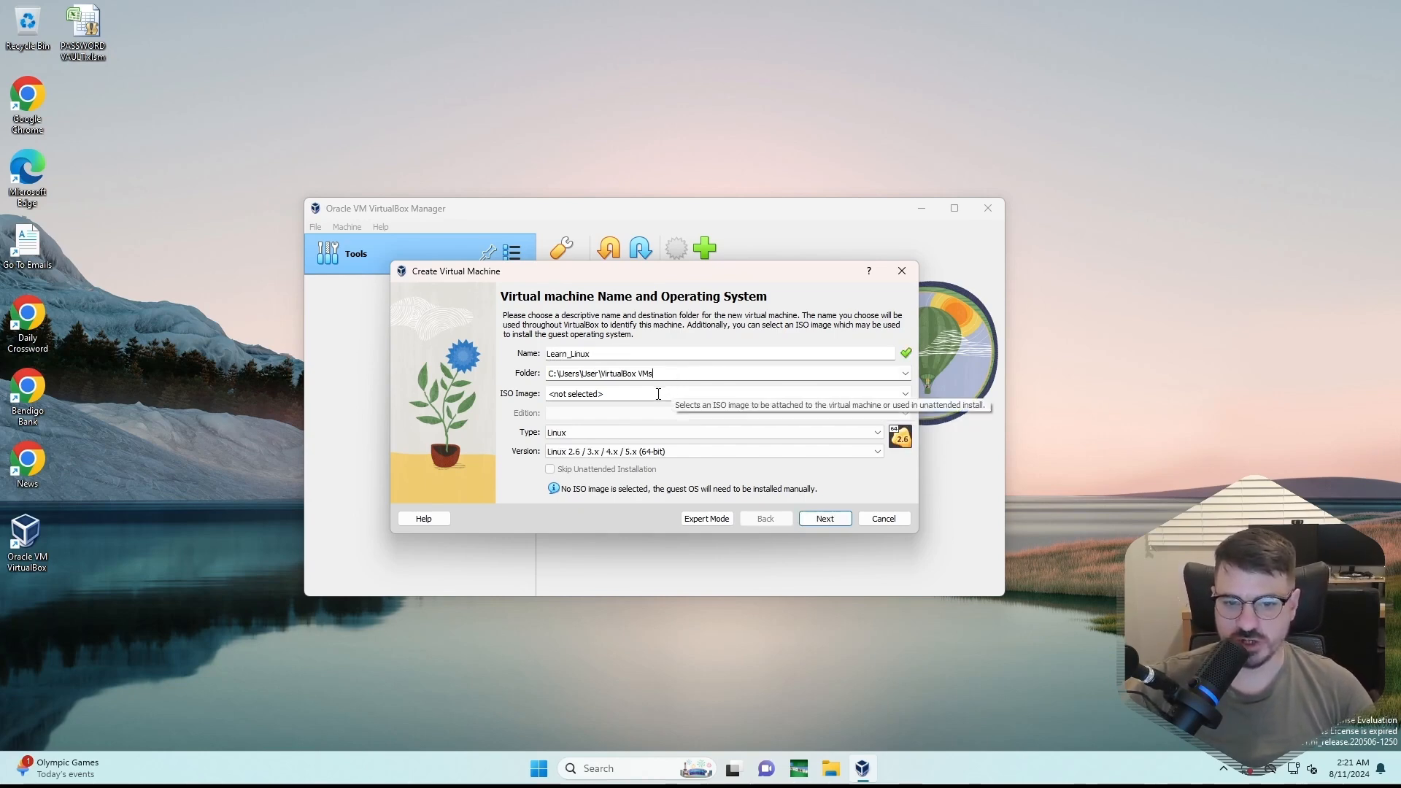
# - Attach ubuntu-24.04-desktop-amd64.iso from the Downloads folder as the ISO image and continue to the hardware settings
pyautogui.click(658, 394)
pyautogui.click(905, 394)
pyautogui.click(620, 423)
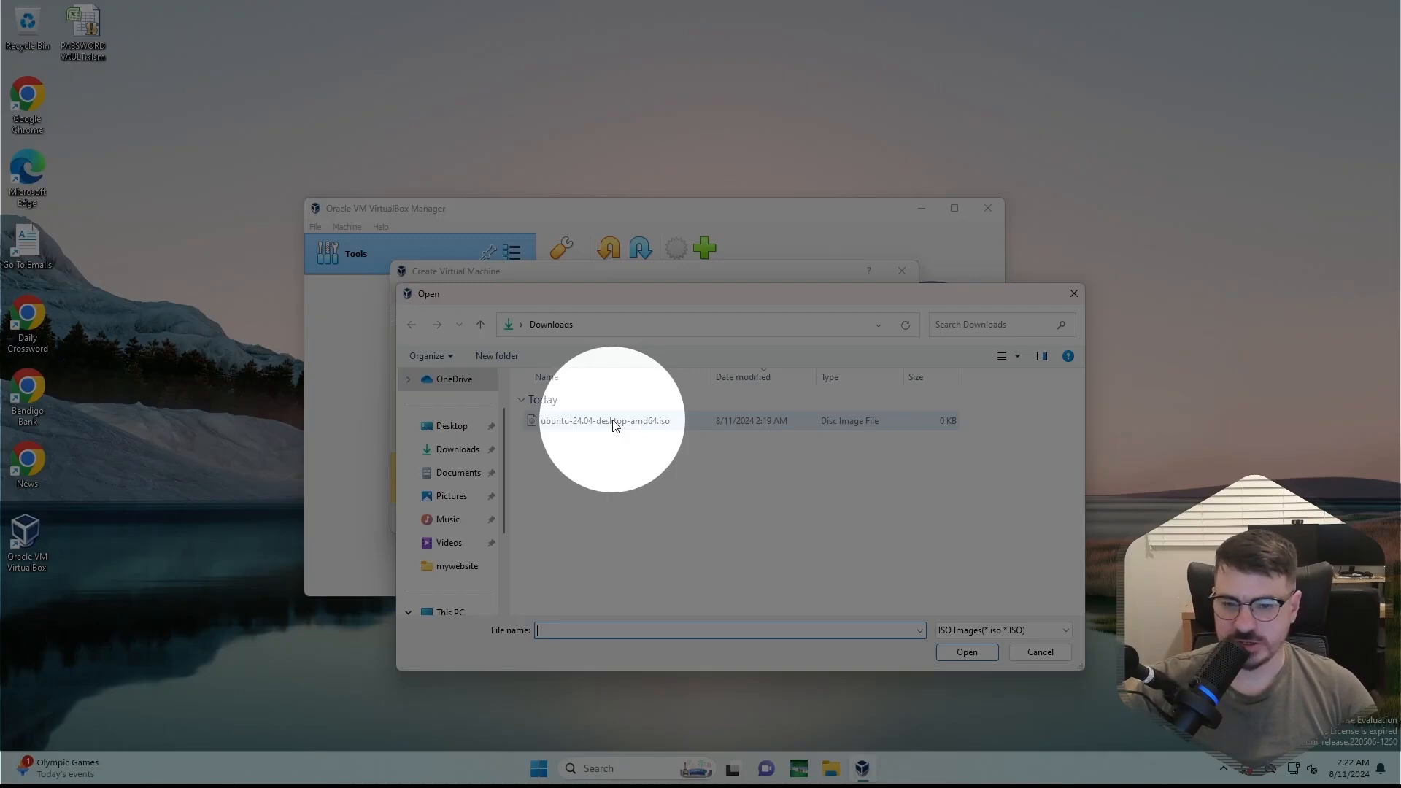
pyautogui.doubleClick(613, 422)
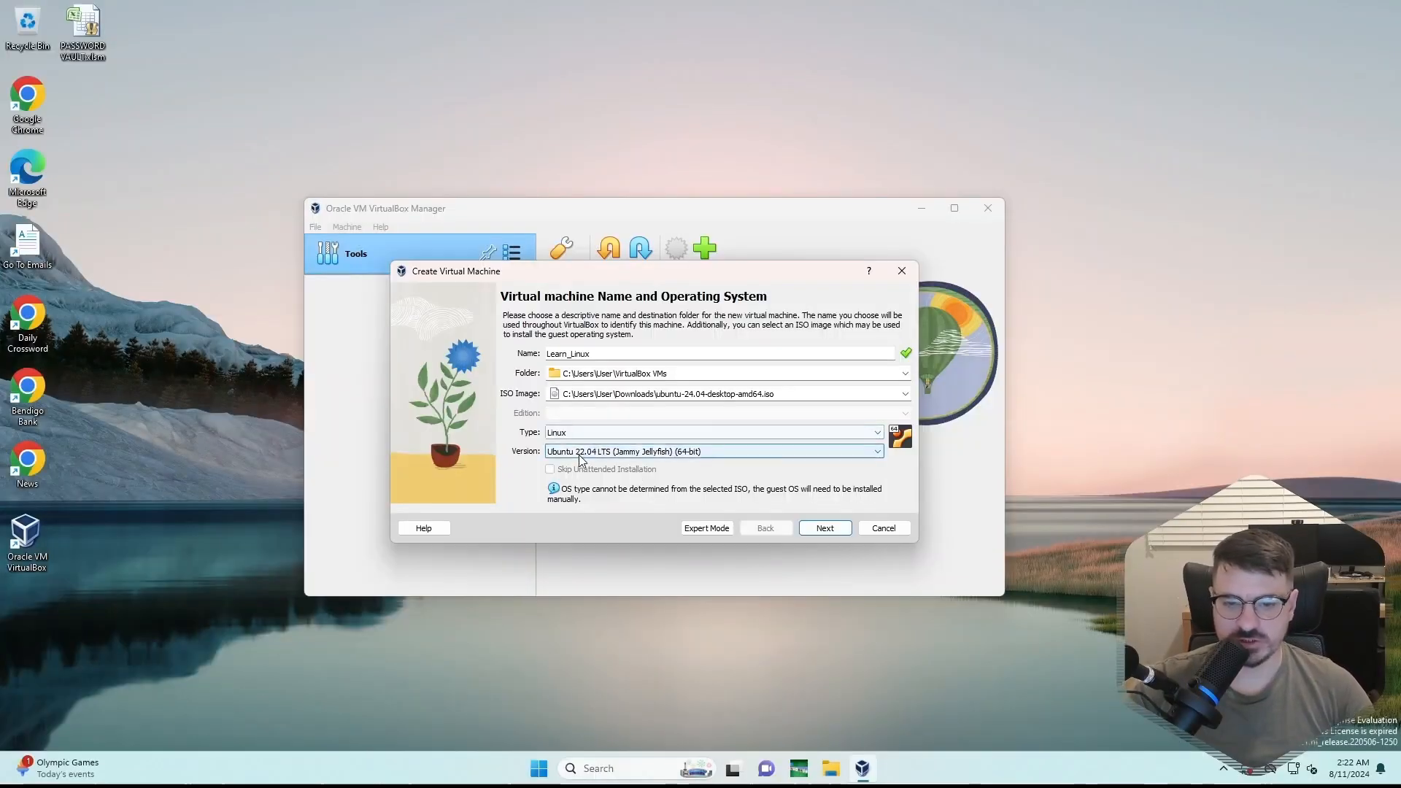
pyautogui.click(825, 528)
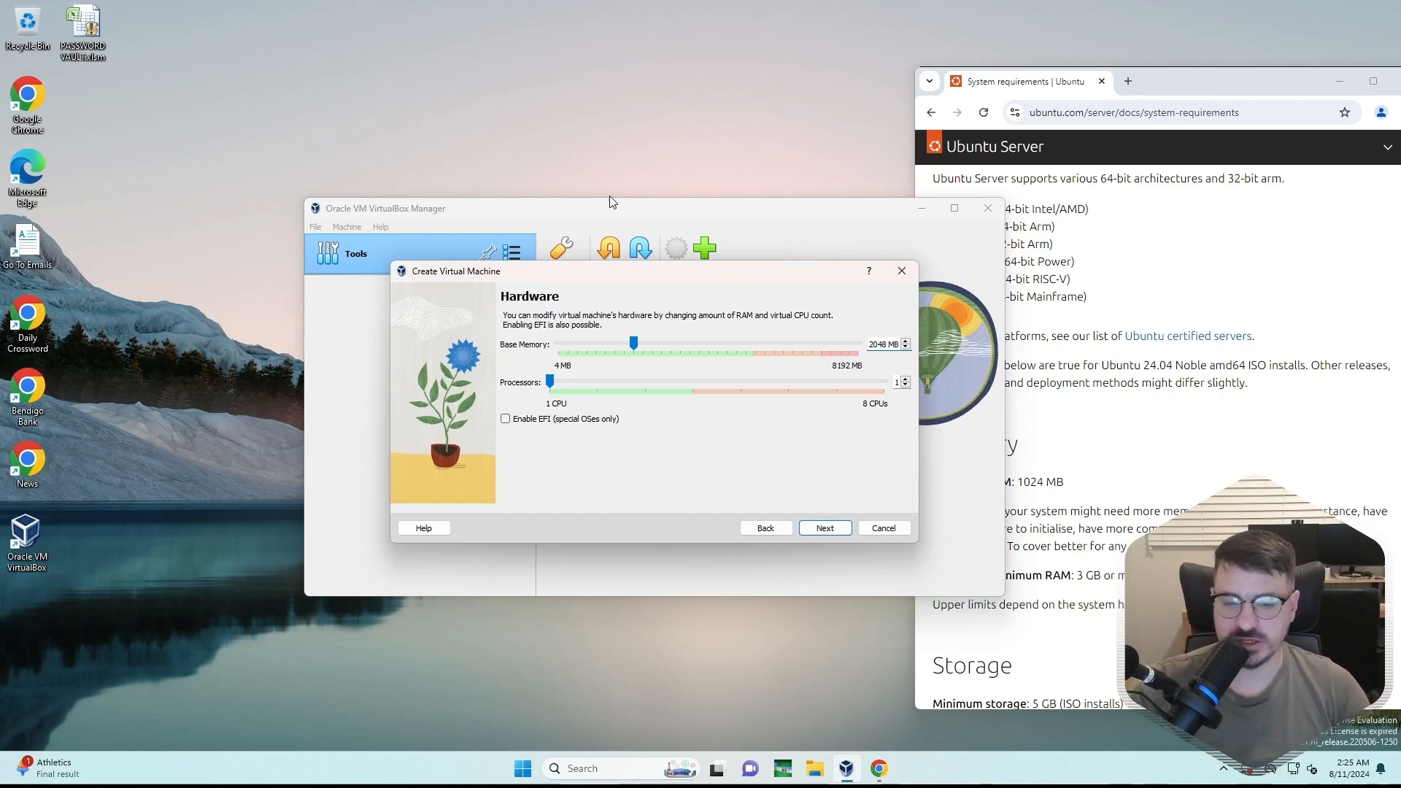
# - Check the minimum RAM and suggested minimum storage on the Ubuntu system requirements page against the hardware settings, then close the page
pyautogui.click(1292, 271)
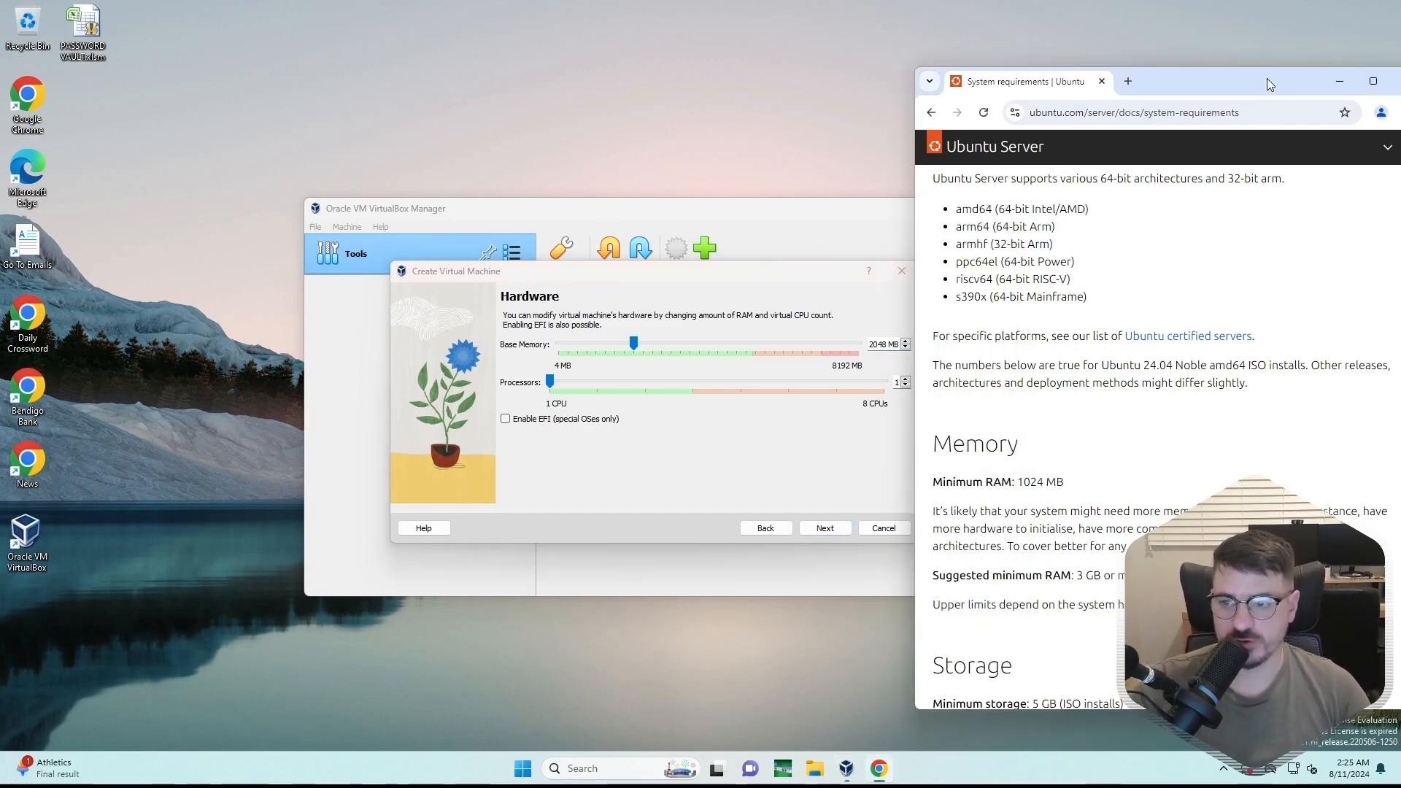
pyautogui.scroll(1, 1050, 402)
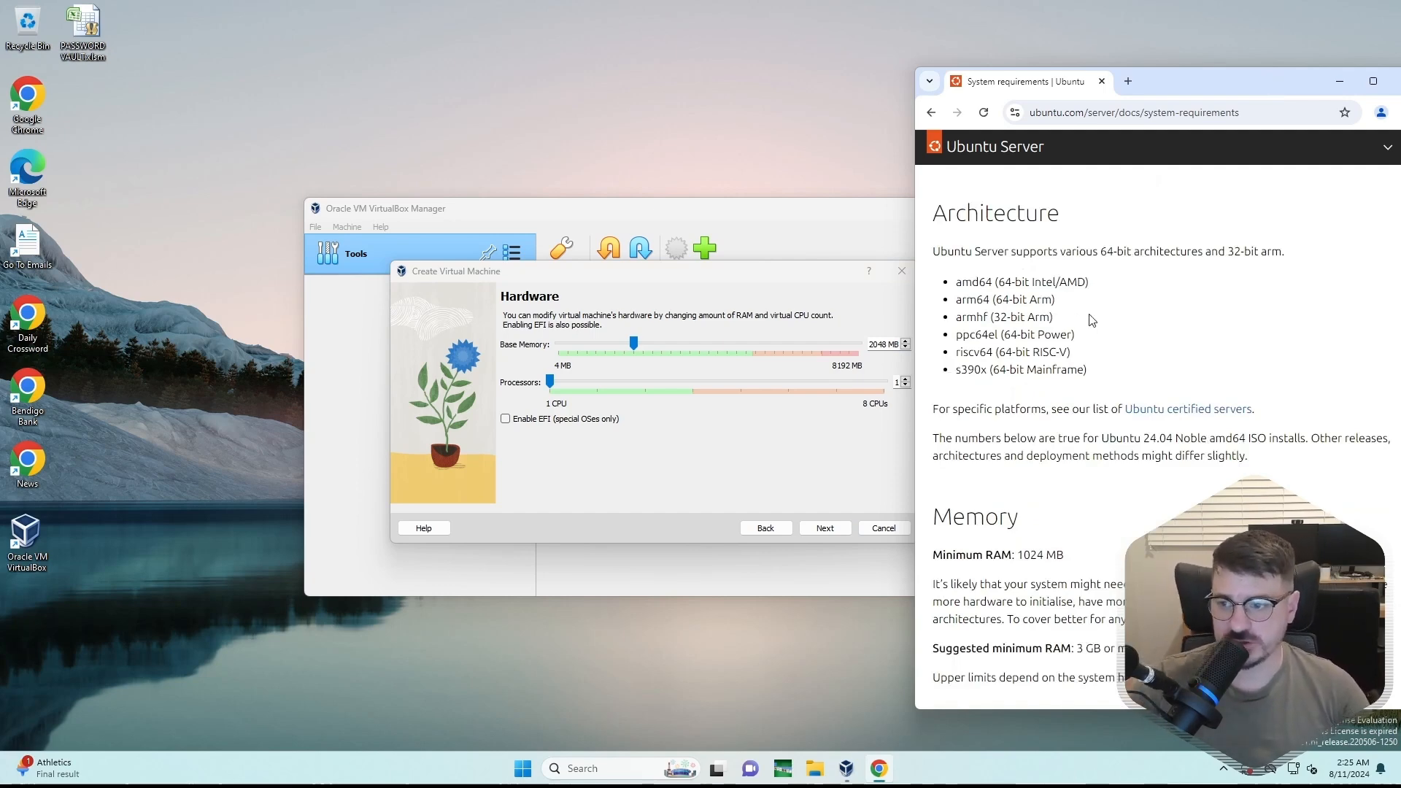
pyautogui.scroll(-1, 1054, 283)
pyautogui.scroll(-2, 1054, 282)
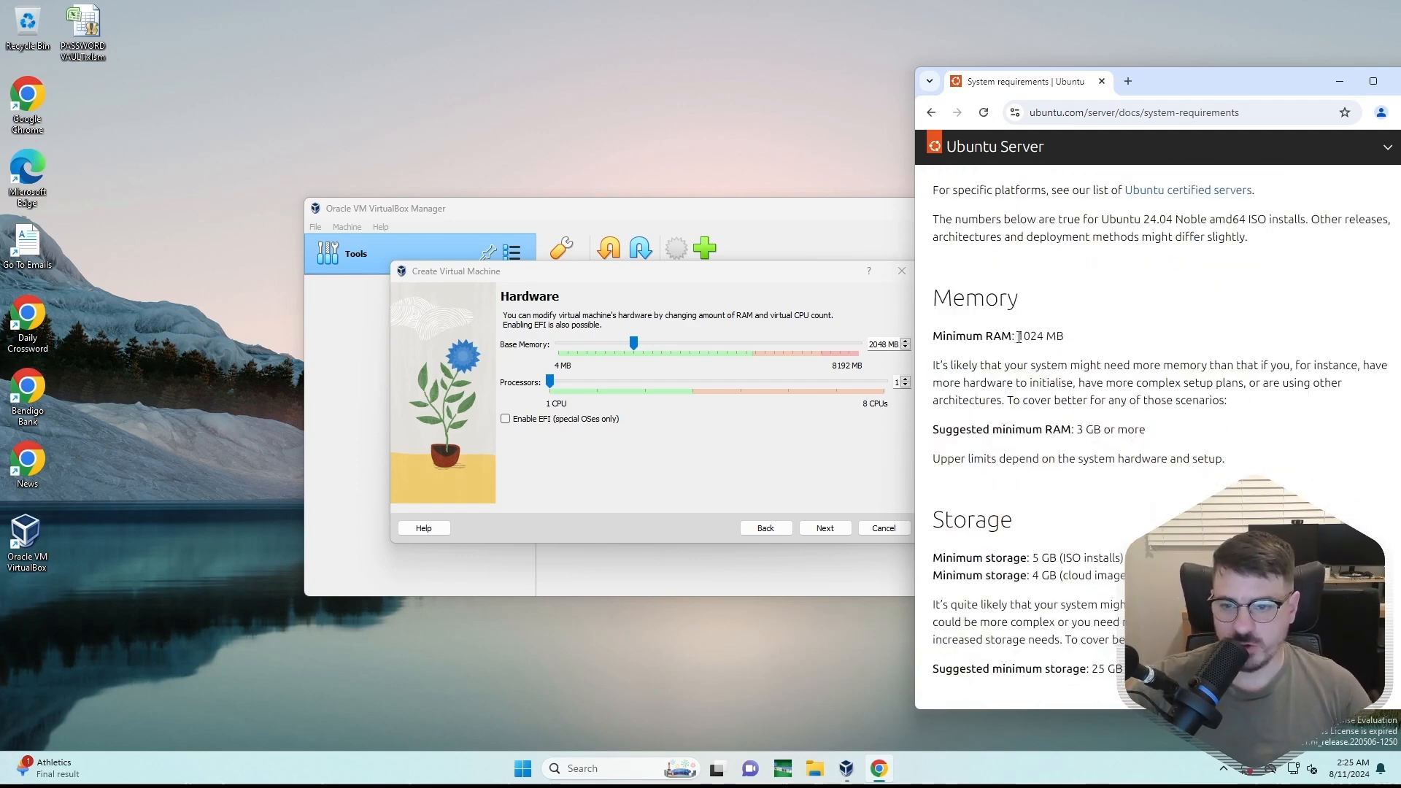
pyautogui.moveTo(1017, 336); pyautogui.dragTo(1065, 340)
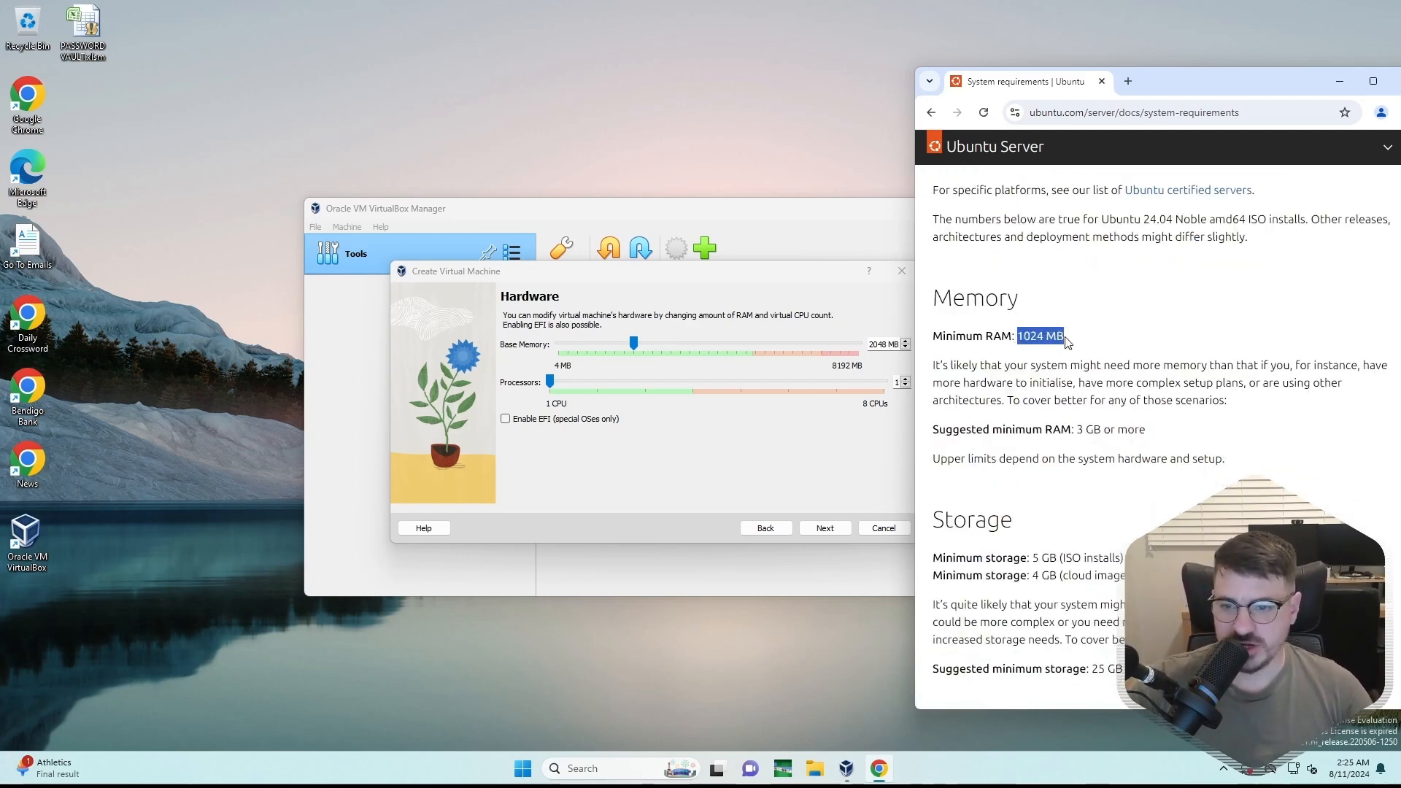
pyautogui.click(787, 290)
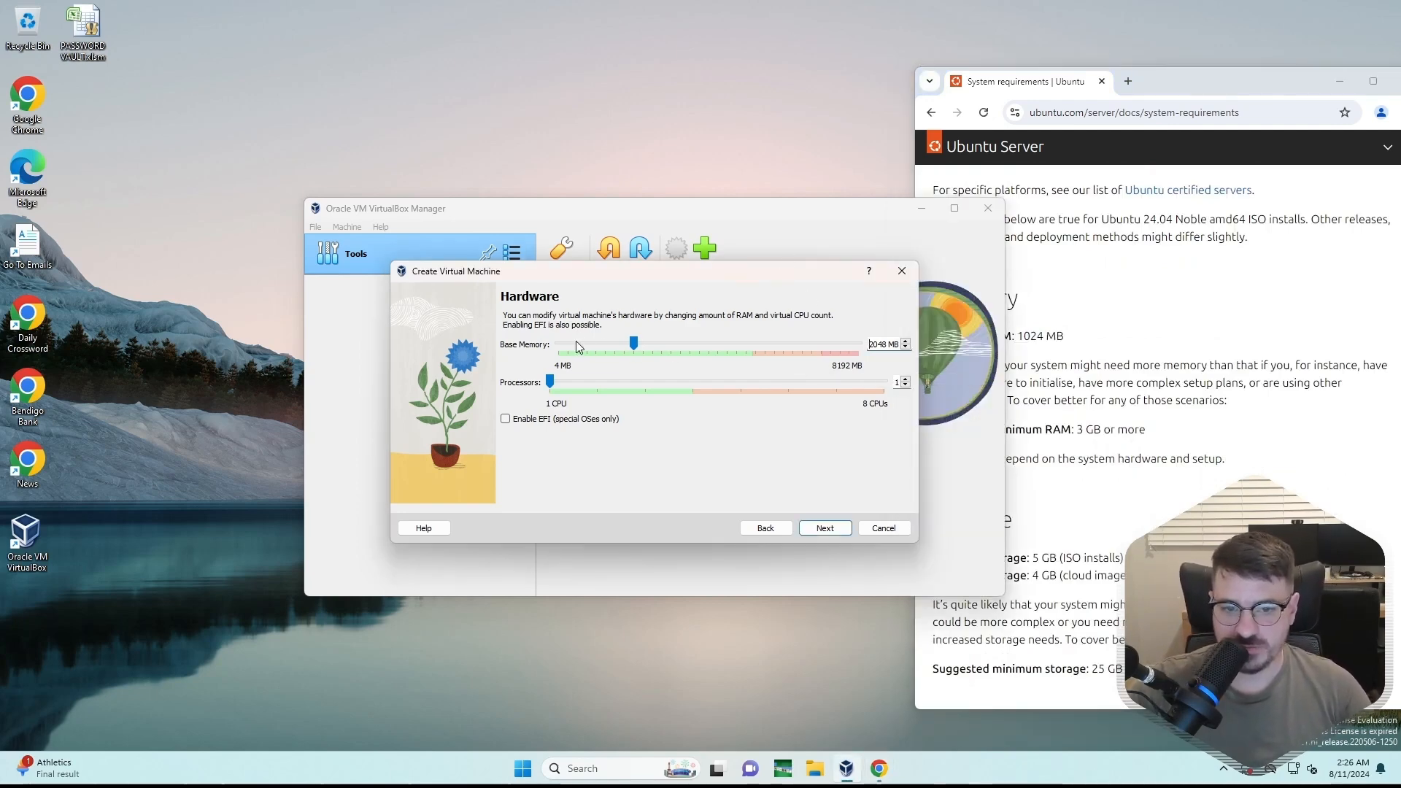
pyautogui.click(1135, 380)
pyautogui.scroll(-3, 1135, 381)
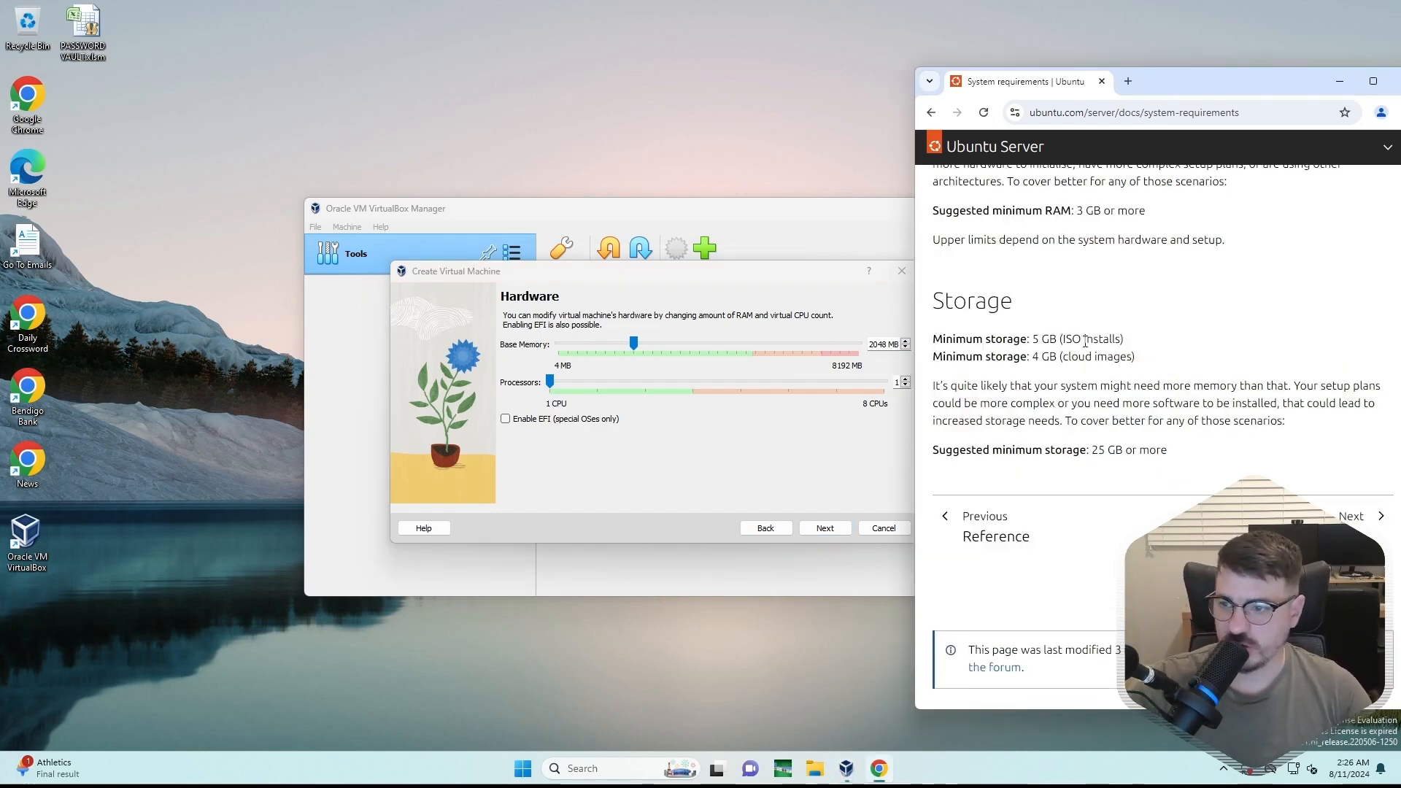
pyautogui.moveTo(986, 448); pyautogui.dragTo(1185, 456)
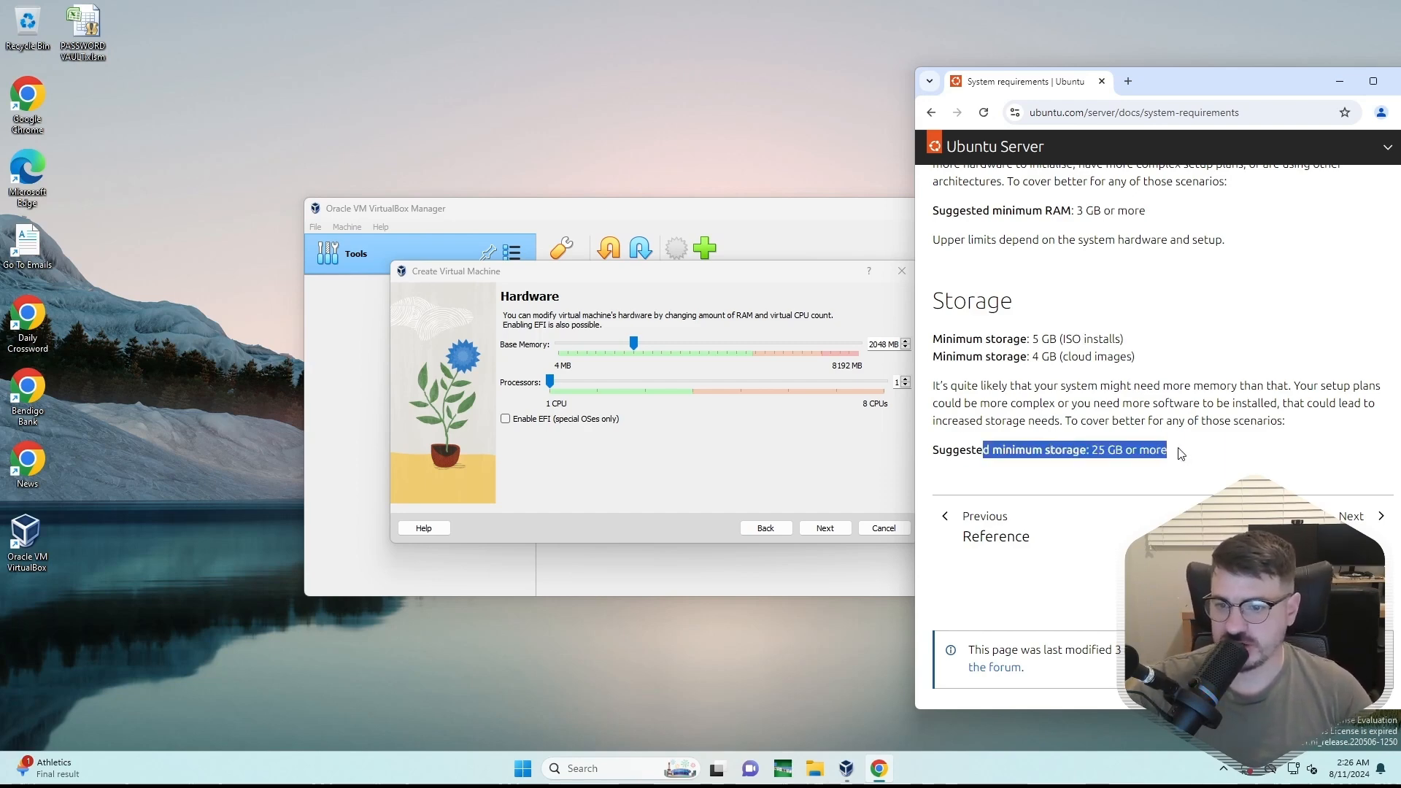
pyautogui.click(1181, 454)
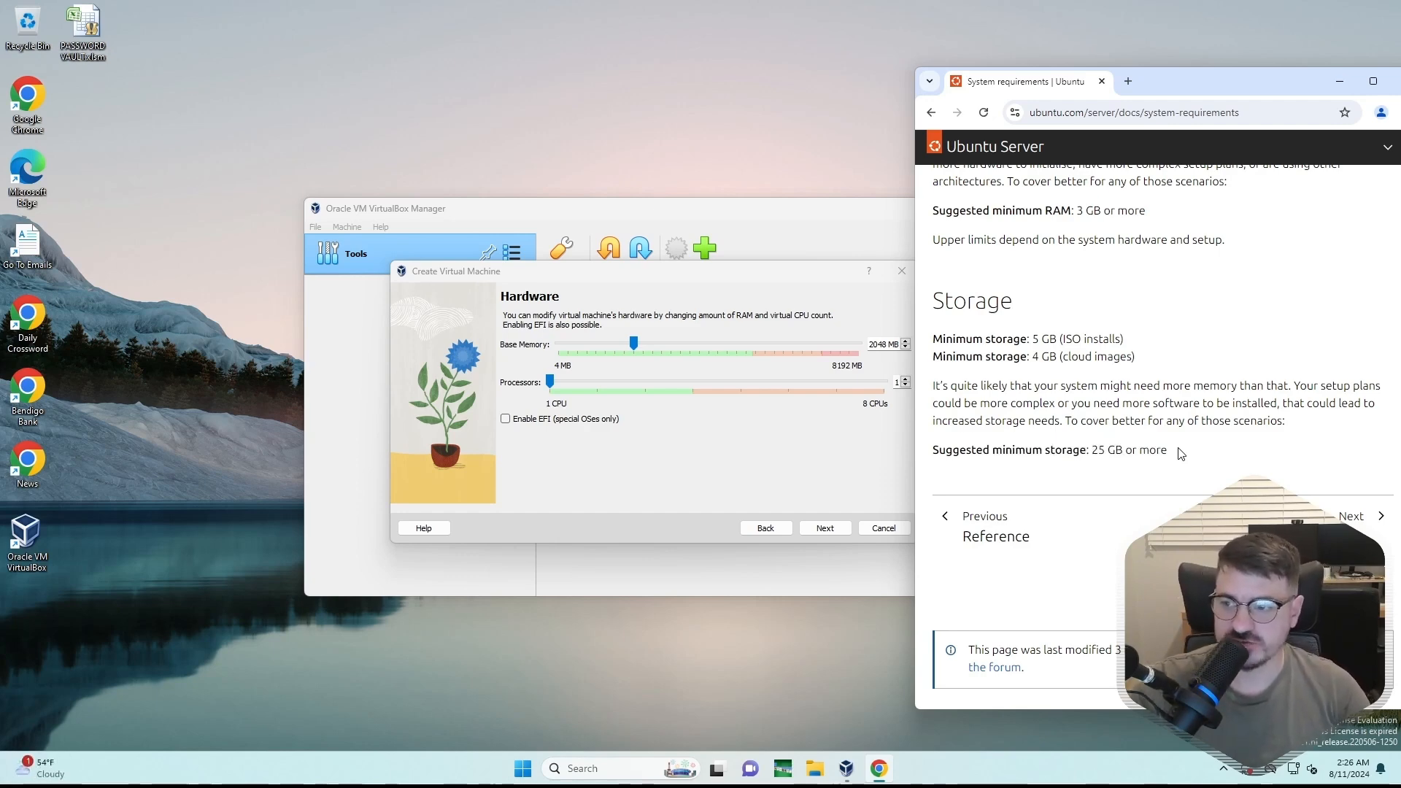
pyautogui.hotkey('ctrl', 'w')
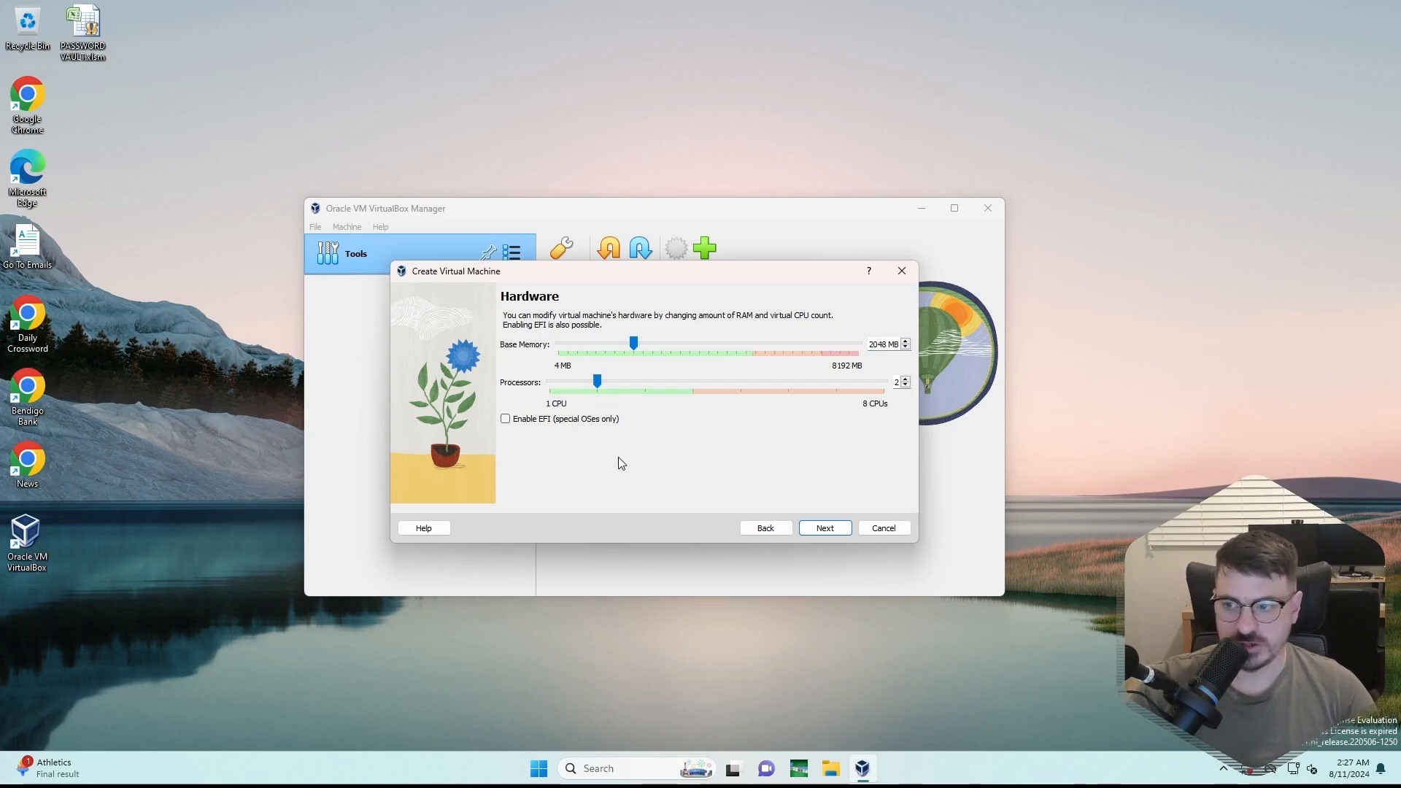
# - Assign 2 processors to the virtual machine and finish creating it with a new 25 GB virtual hard disk
pyautogui.moveTo(598, 382); pyautogui.dragTo(555, 387)
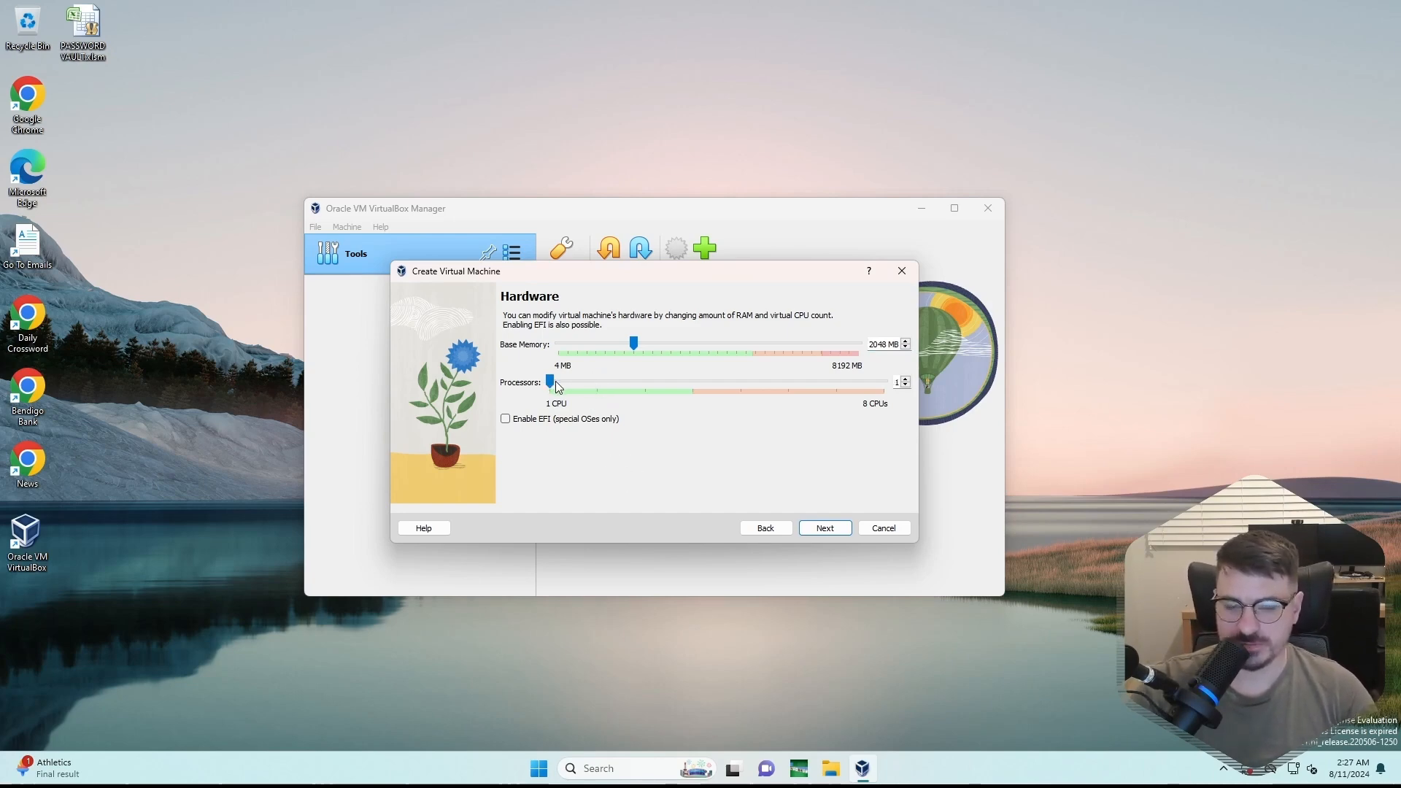
pyautogui.moveTo(552, 382); pyautogui.dragTo(597, 382)
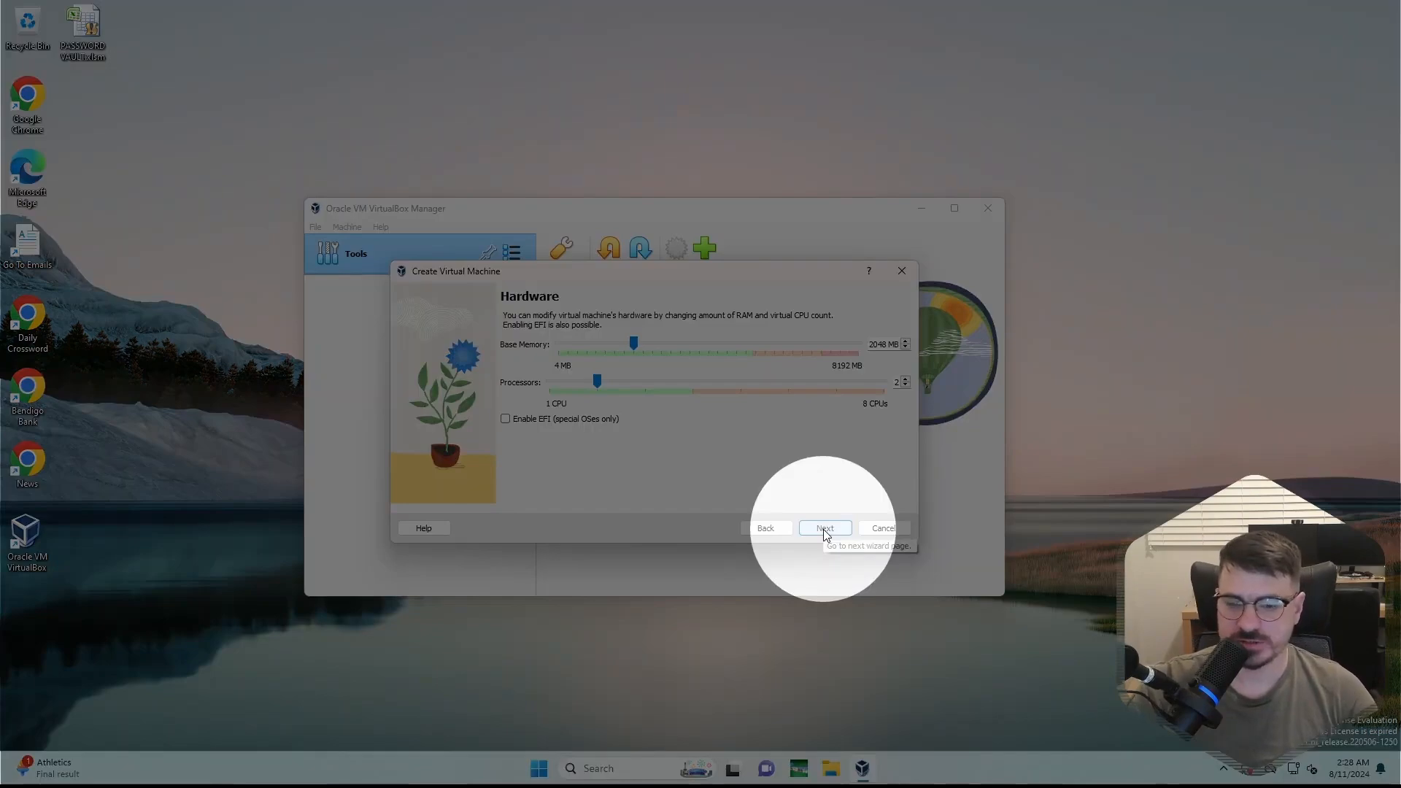
pyautogui.click(826, 528)
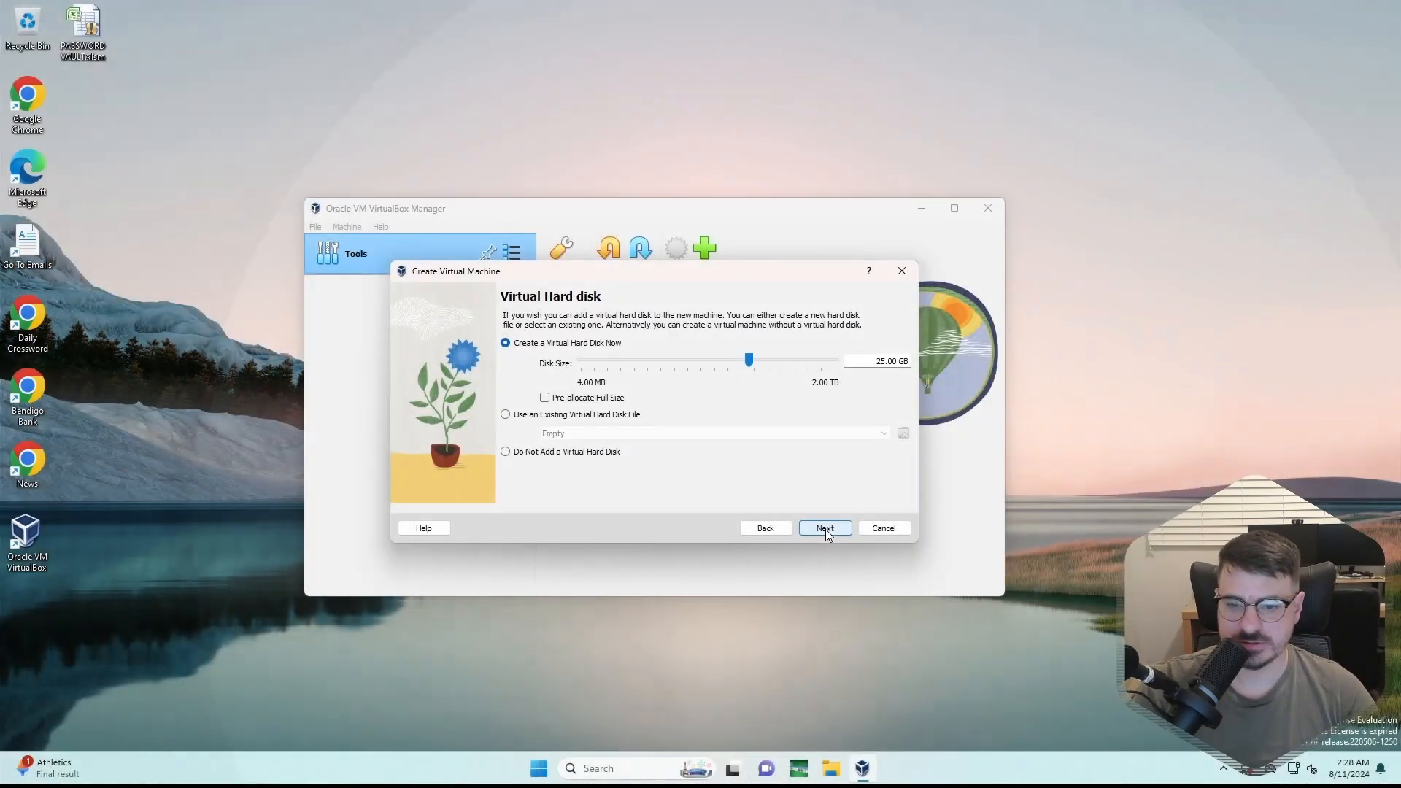
pyautogui.click(825, 529)
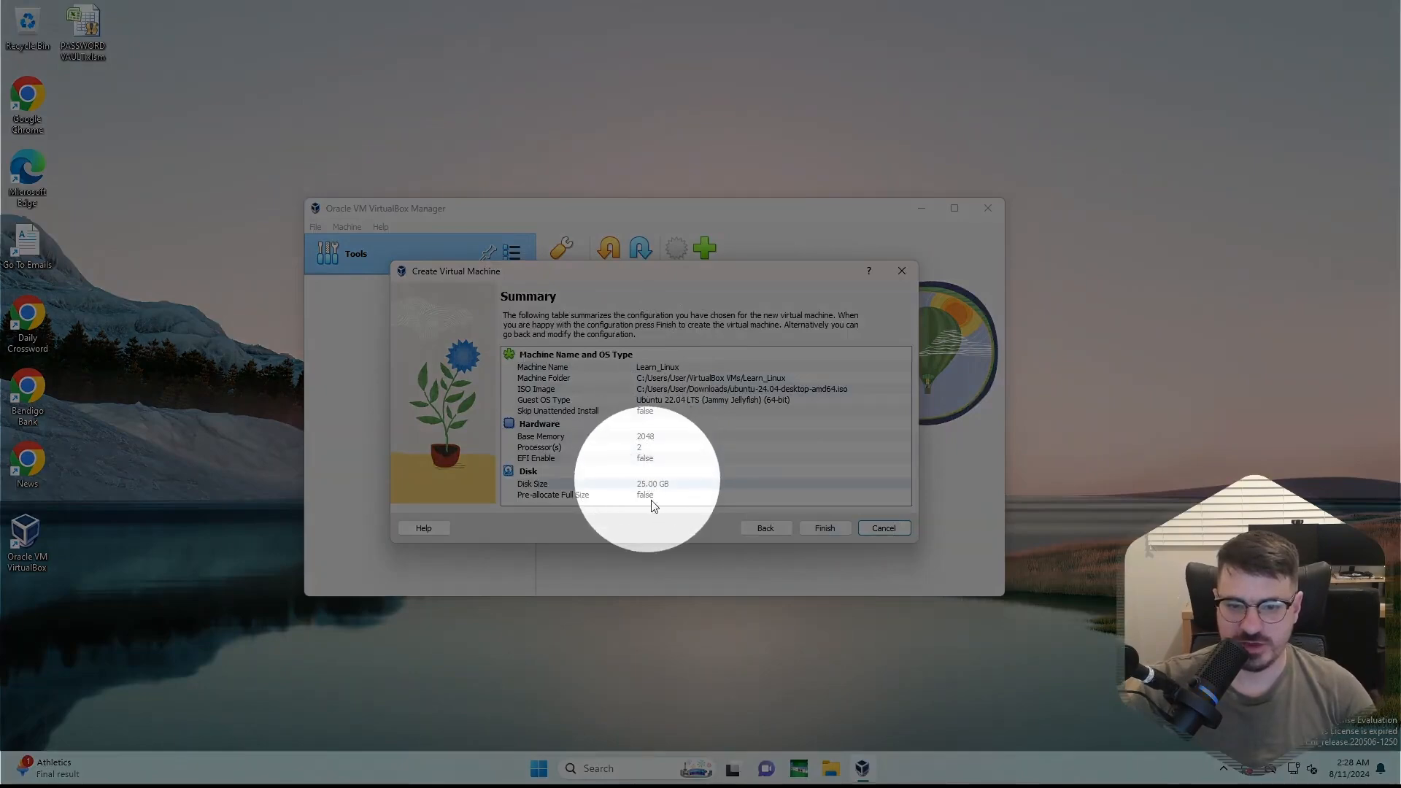
pyautogui.click(825, 528)
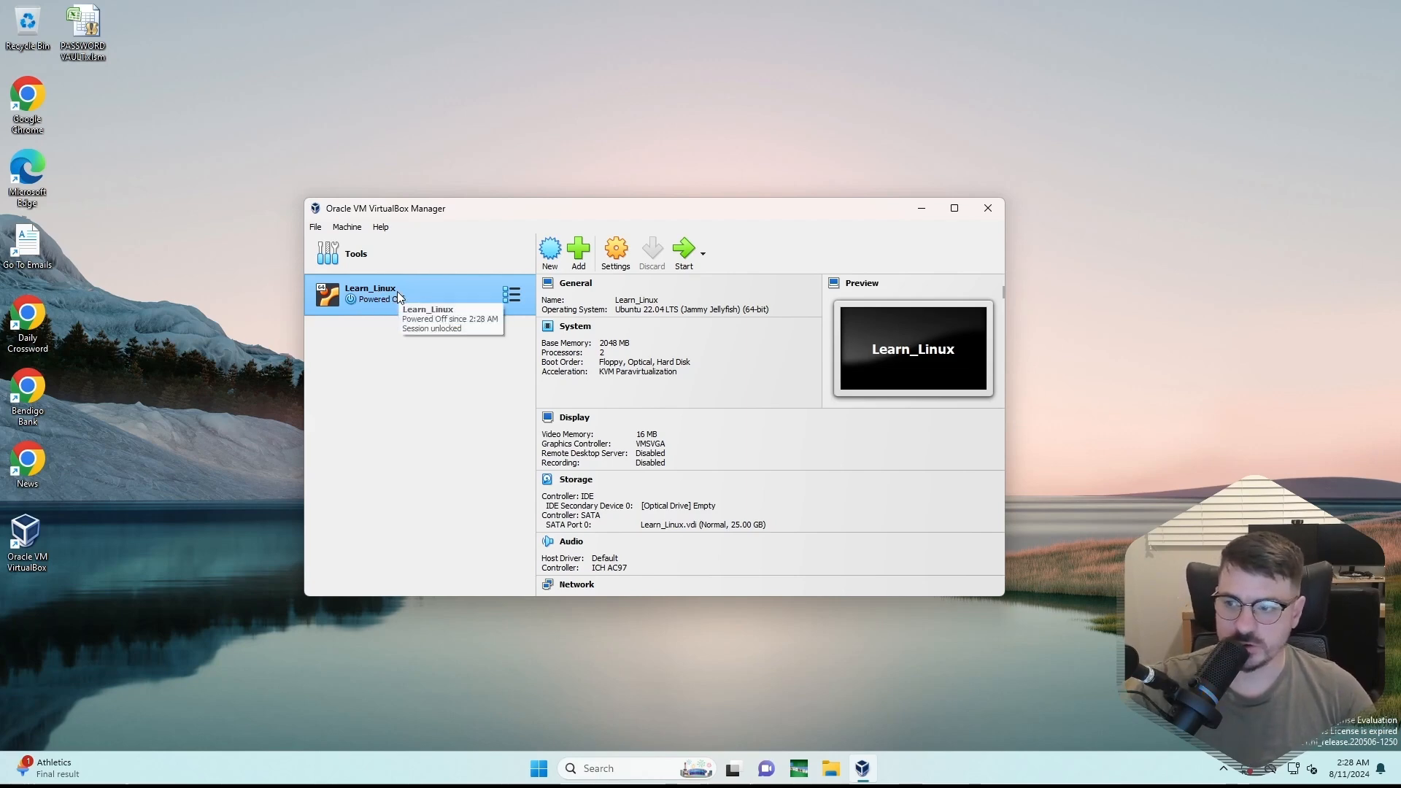
# - Start the Learn_Linux virtual machine and set up the Ubuntu installer with English, default accessibility, the English (US) keyboard and a wired connection
pyautogui.click(689, 255)
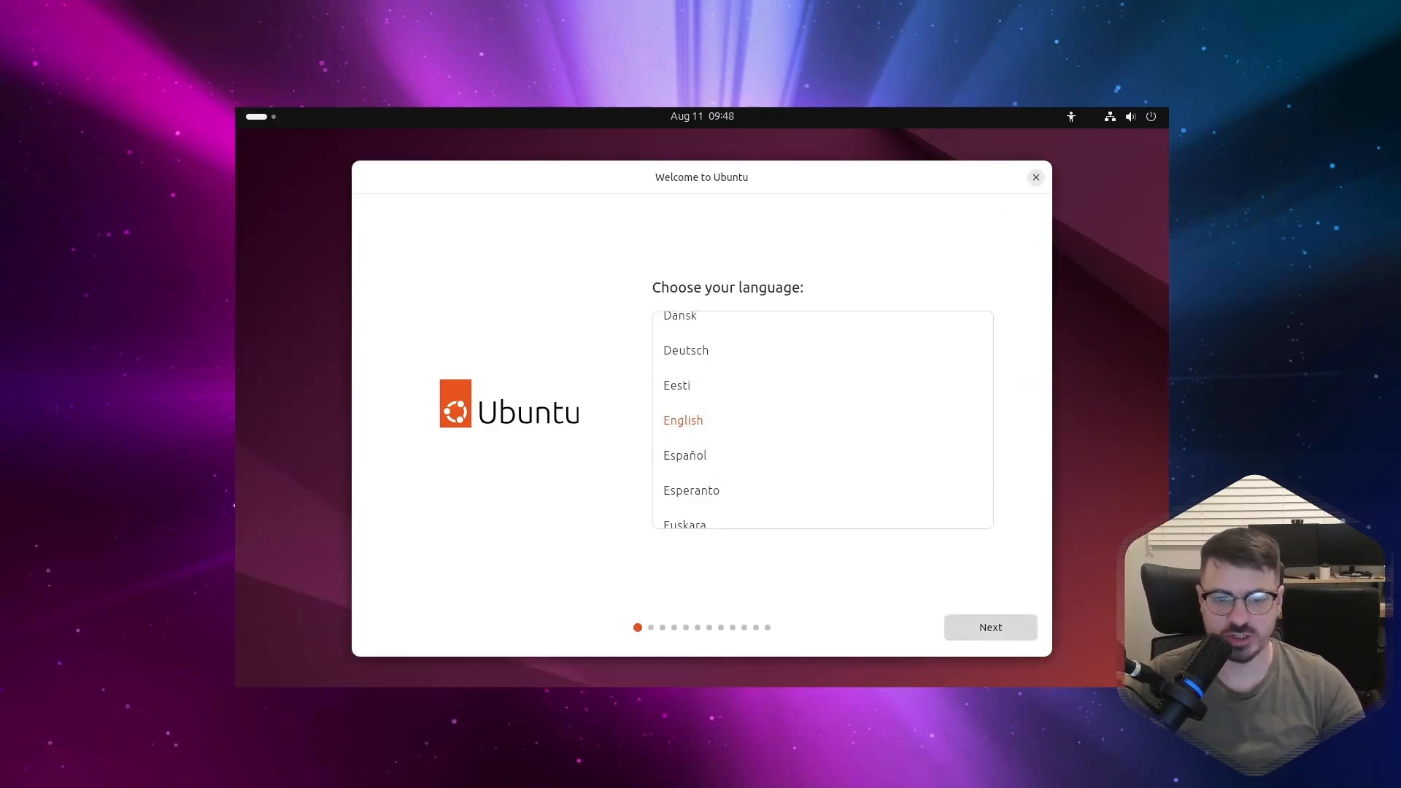
pyautogui.click(991, 628)
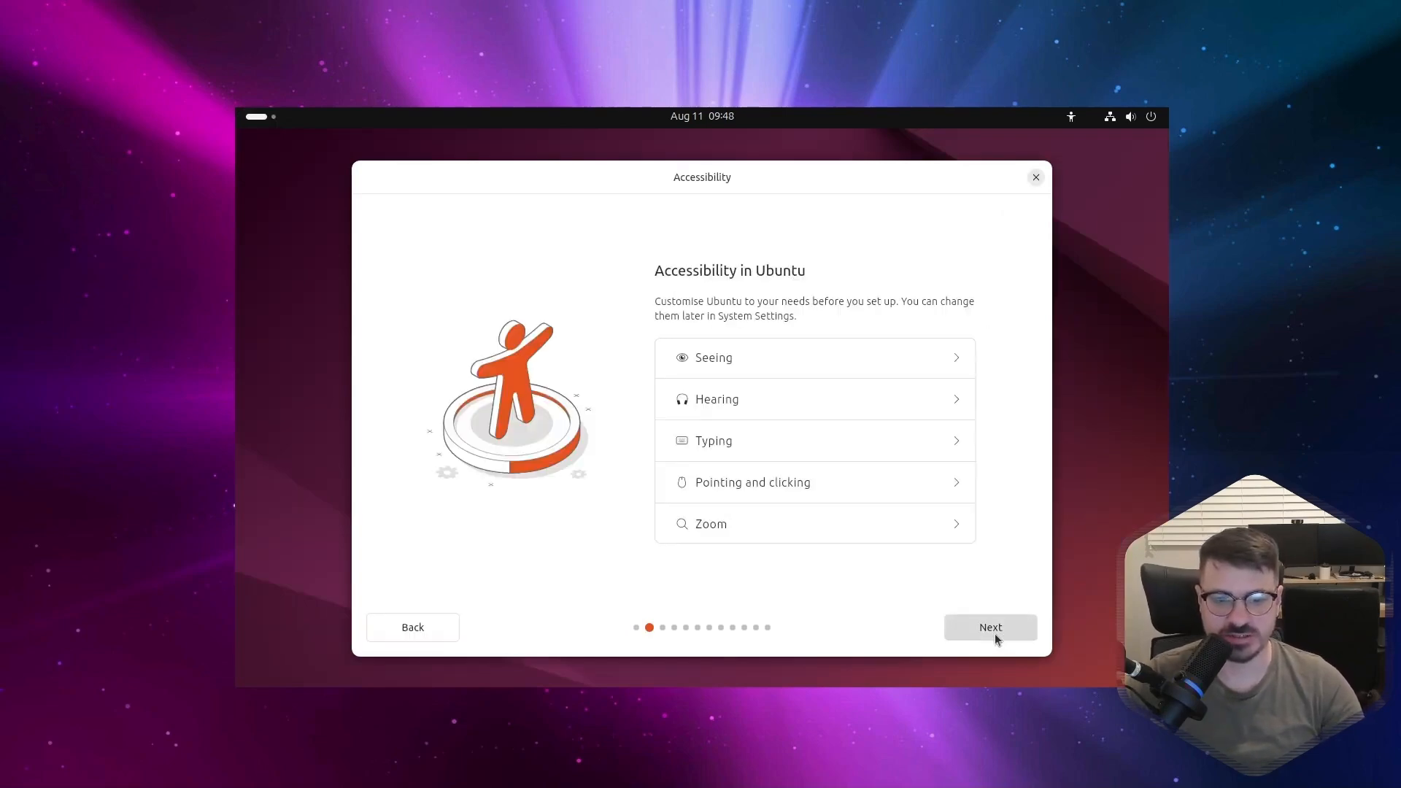
pyautogui.click(992, 632)
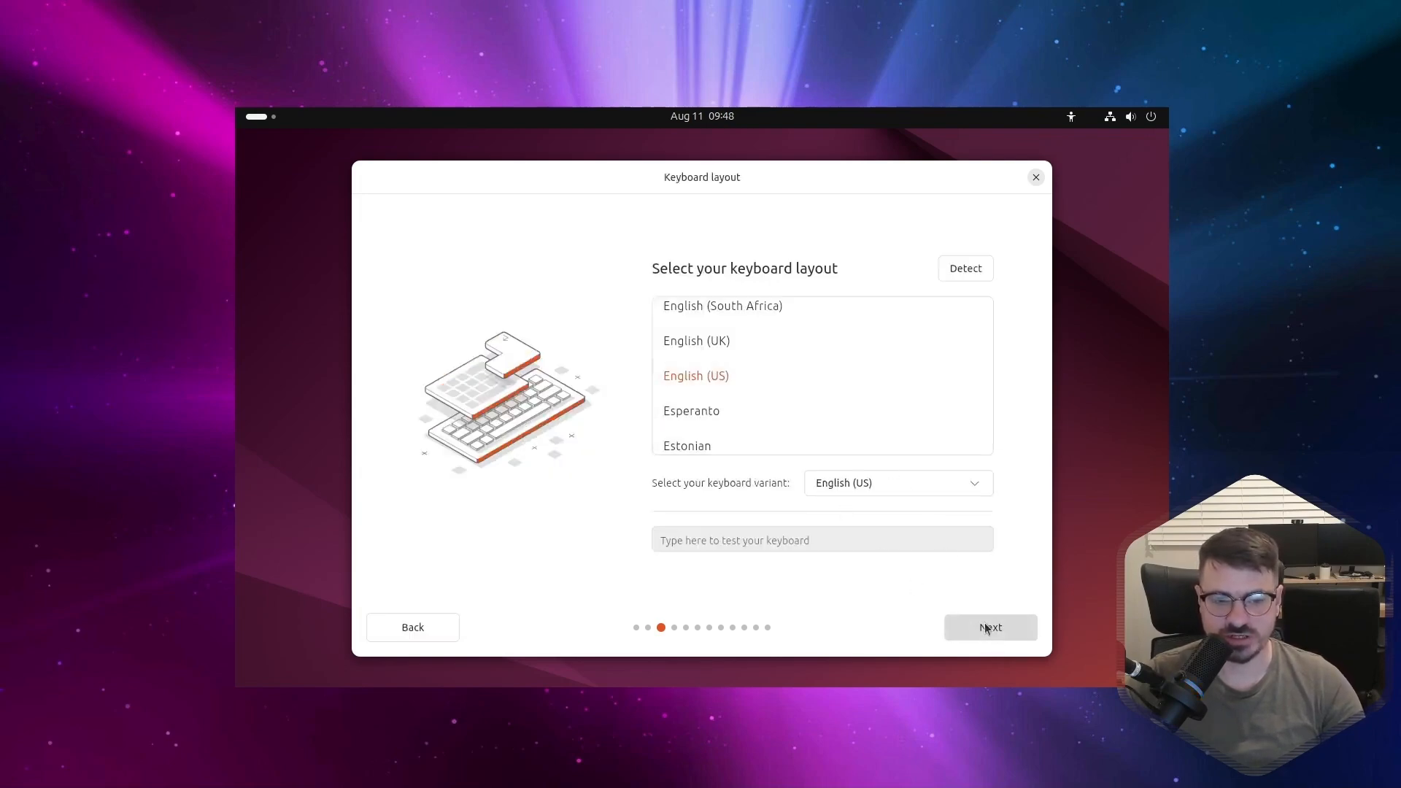
pyautogui.click(991, 632)
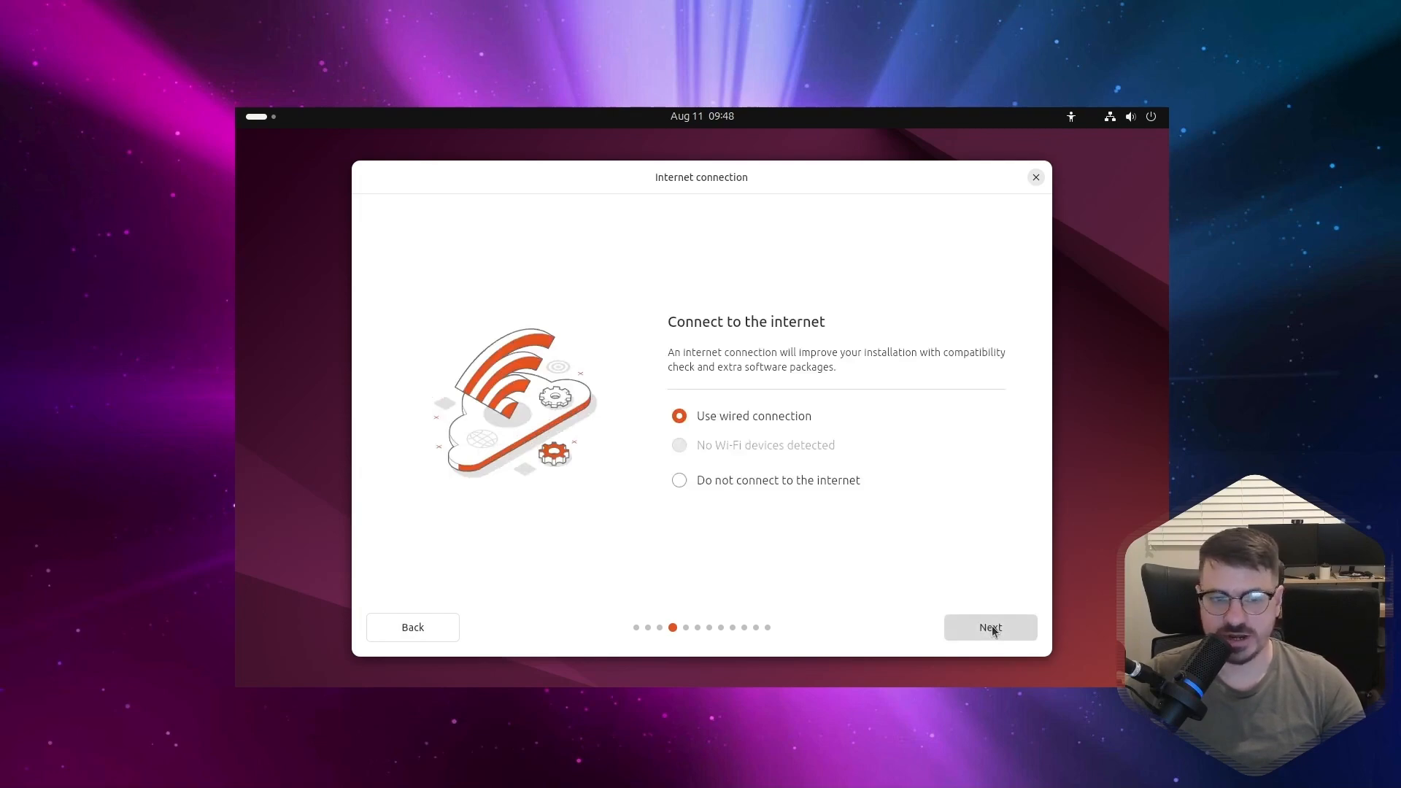
pyautogui.click(991, 627)
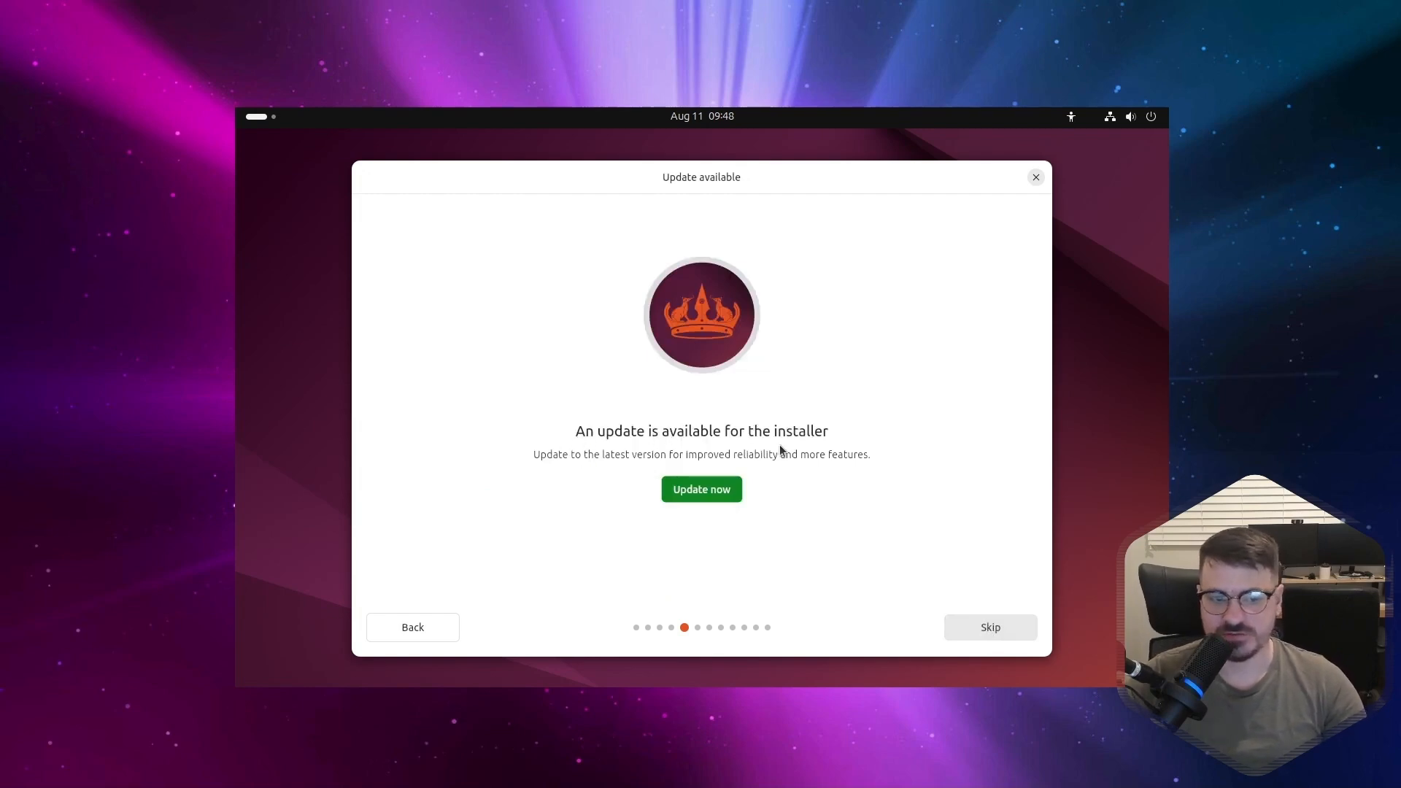
# - Update the Ubuntu installer to the latest version, close it and relaunch it from the desktop
pyautogui.click(703, 492)
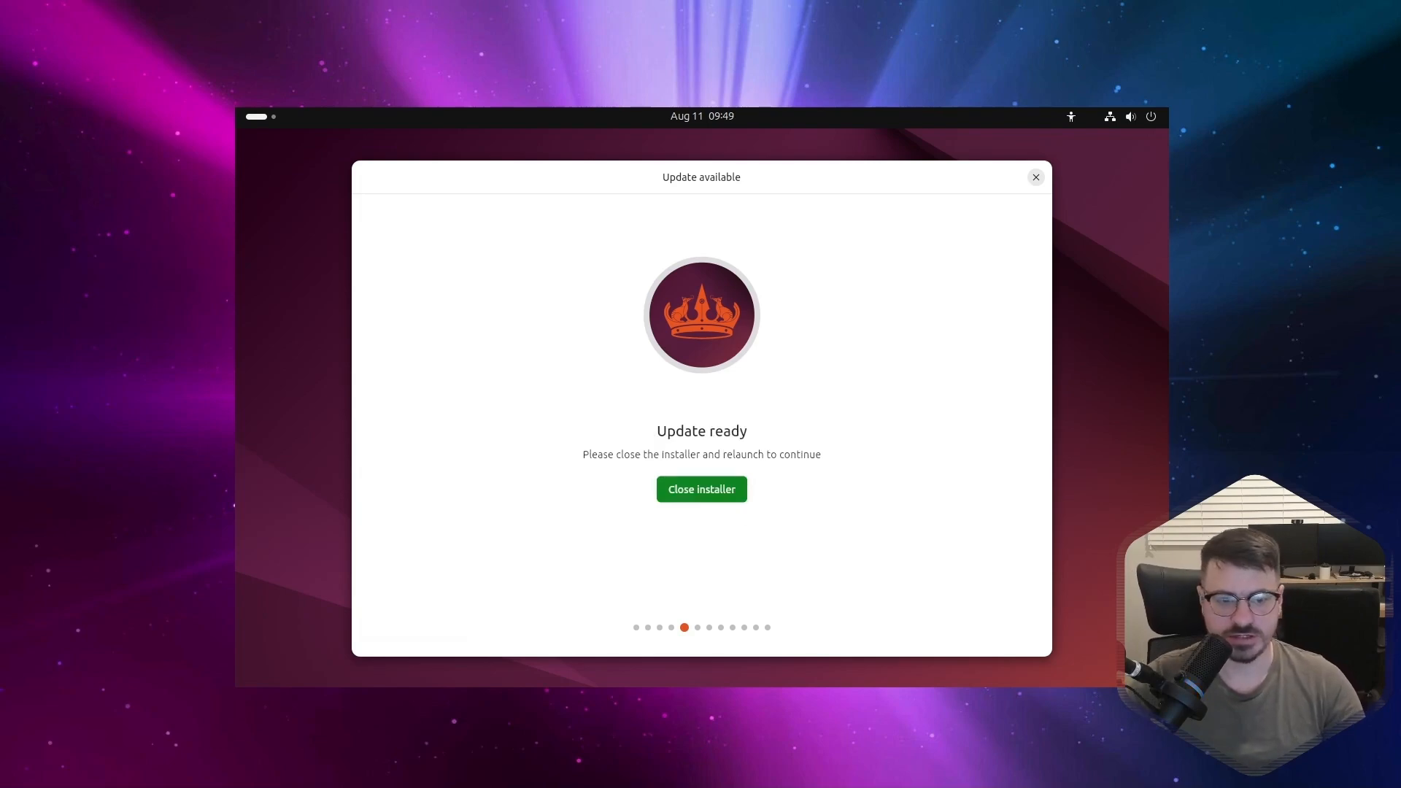
pyautogui.click(686, 492)
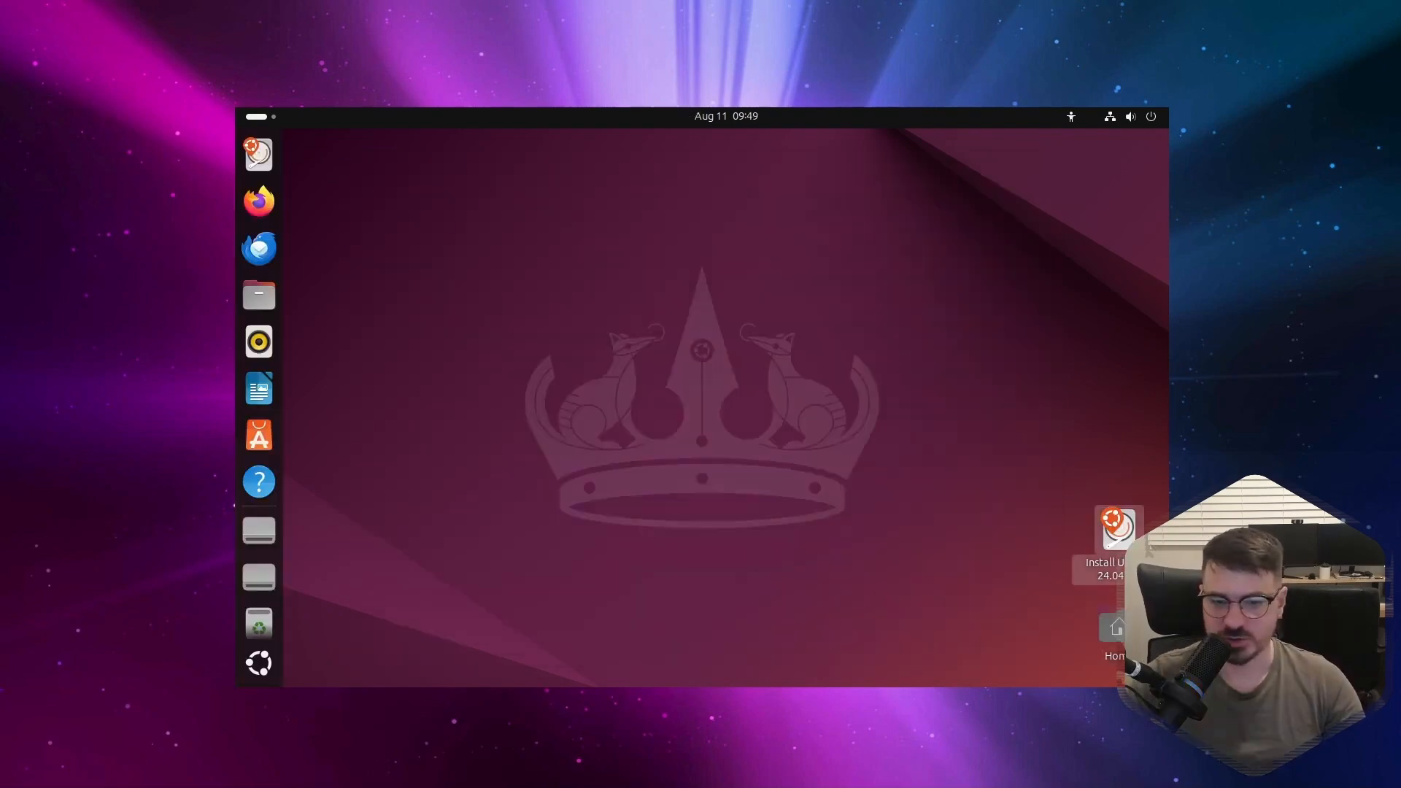
pyautogui.doubleClick(1122, 574)
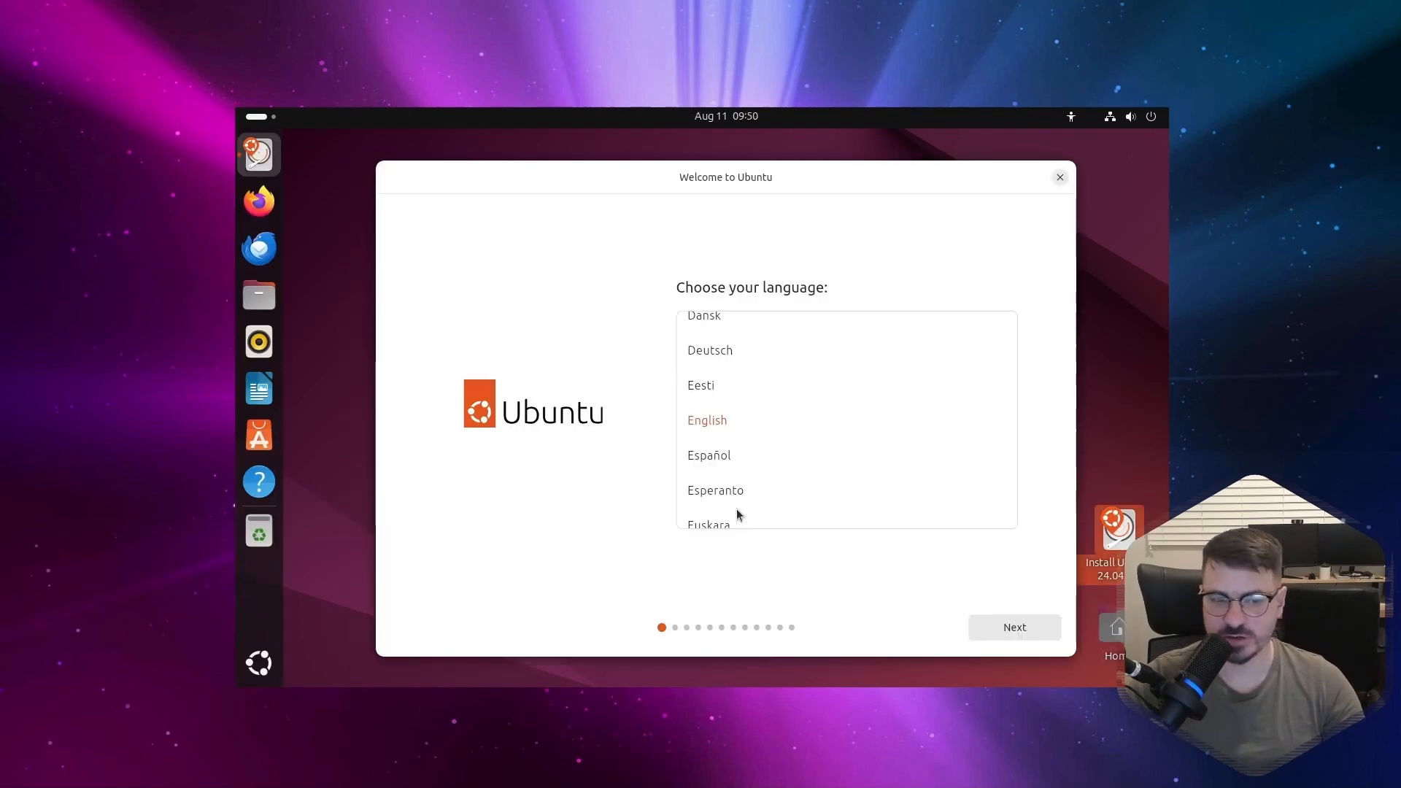
# - Accept English, the default accessibility settings, the English (US) keyboard layout and the internet connection in the relaunched installer
pyautogui.click(1013, 630)
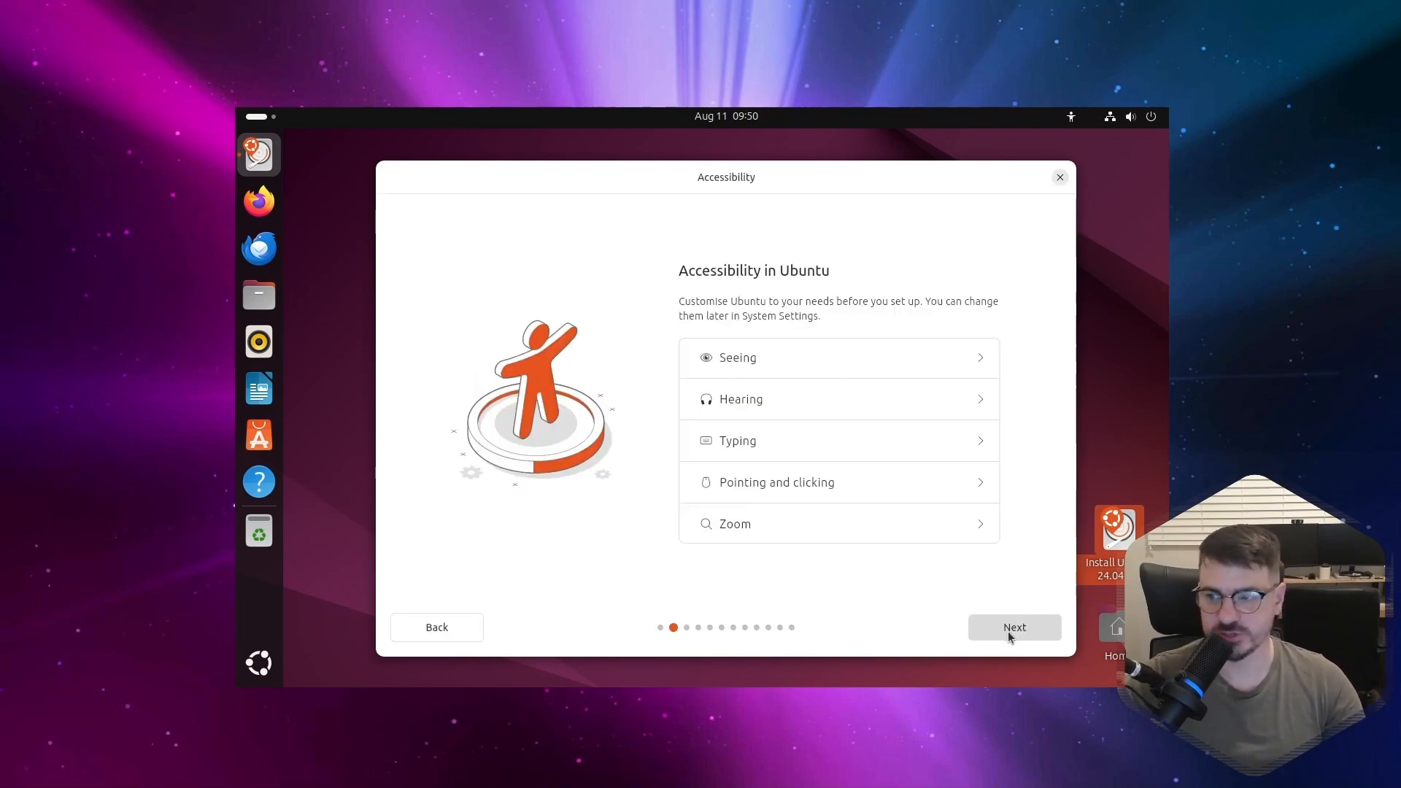
pyautogui.click(1009, 632)
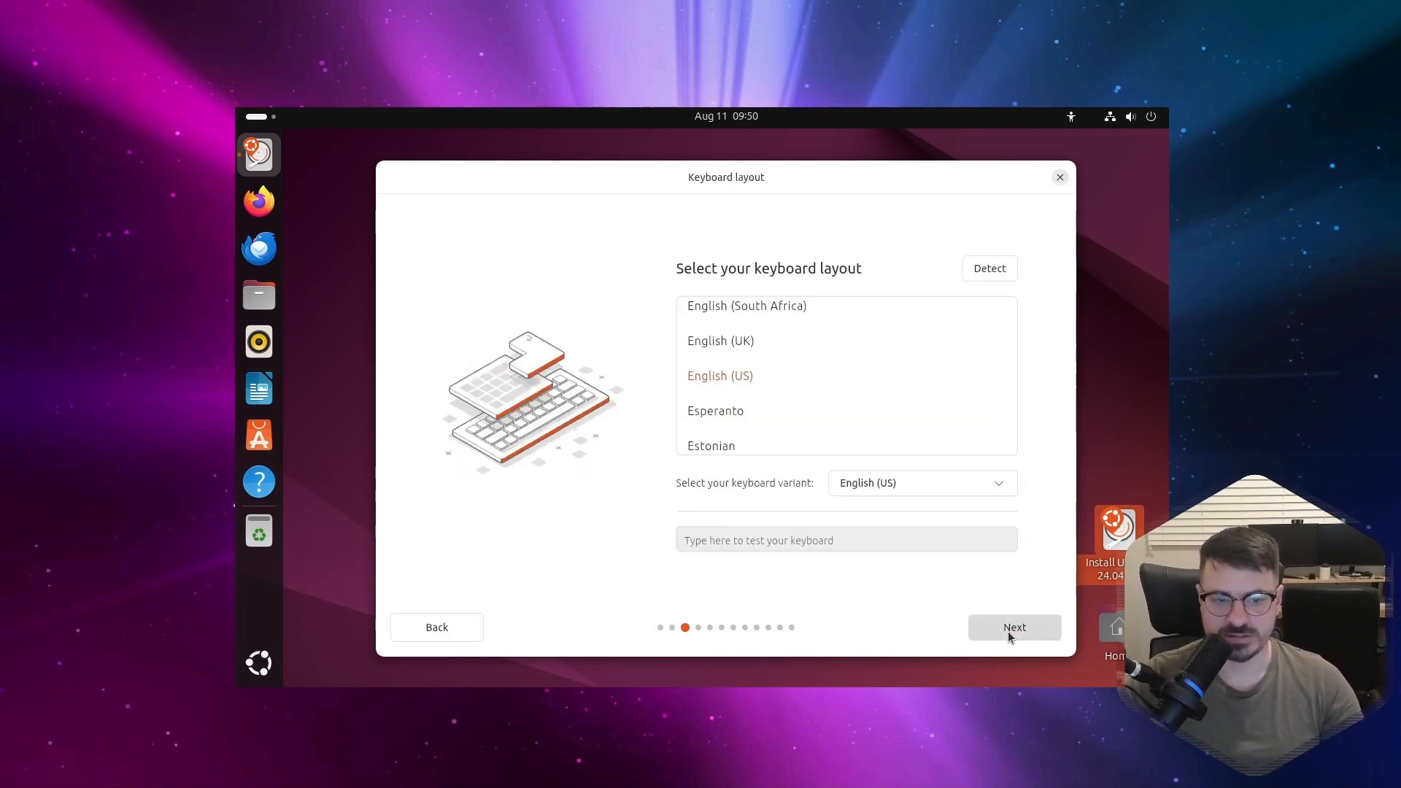
pyautogui.click(1009, 633)
pyautogui.click(1009, 632)
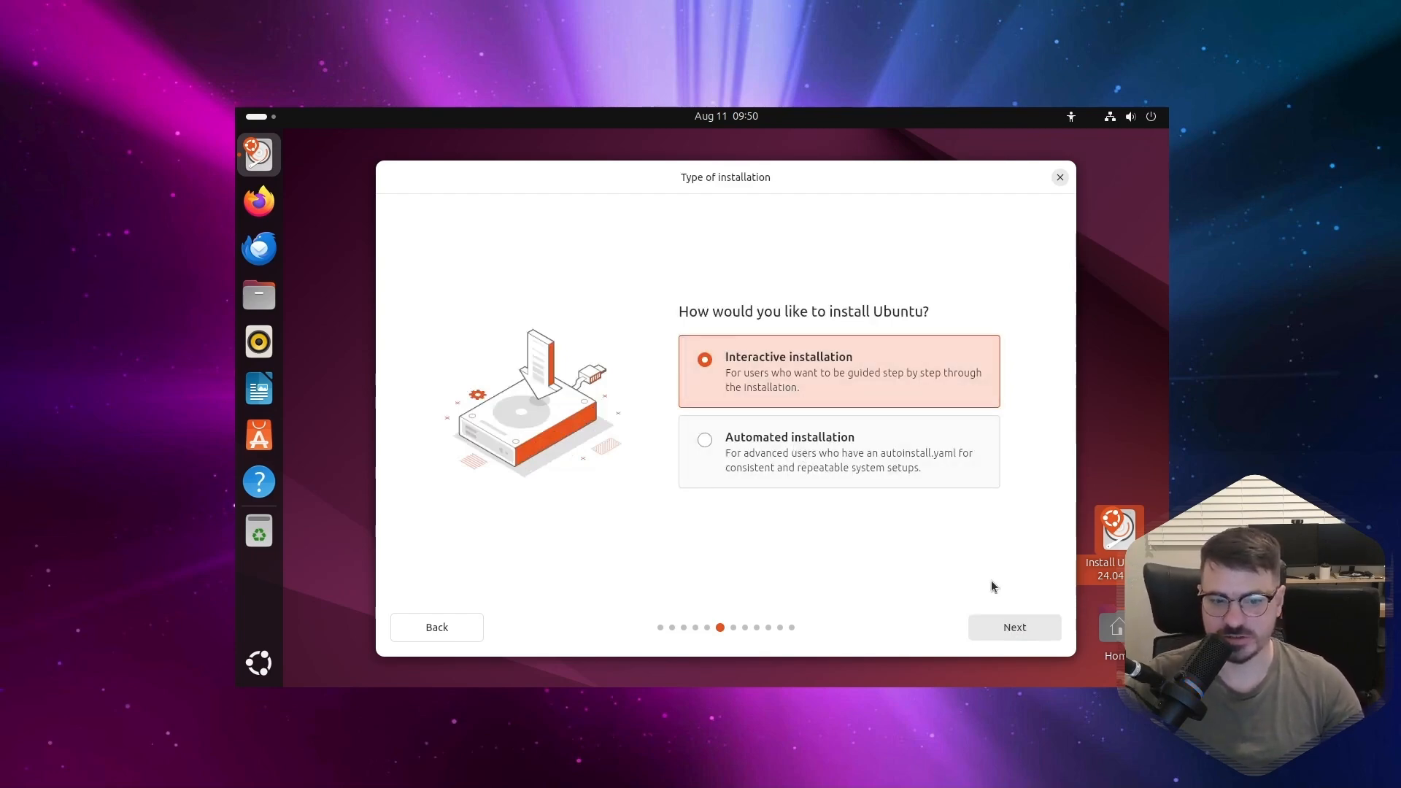
# - Choose Interactive installation with the Default selection of apps, and continue without the recommended proprietary software
pyautogui.click(1012, 632)
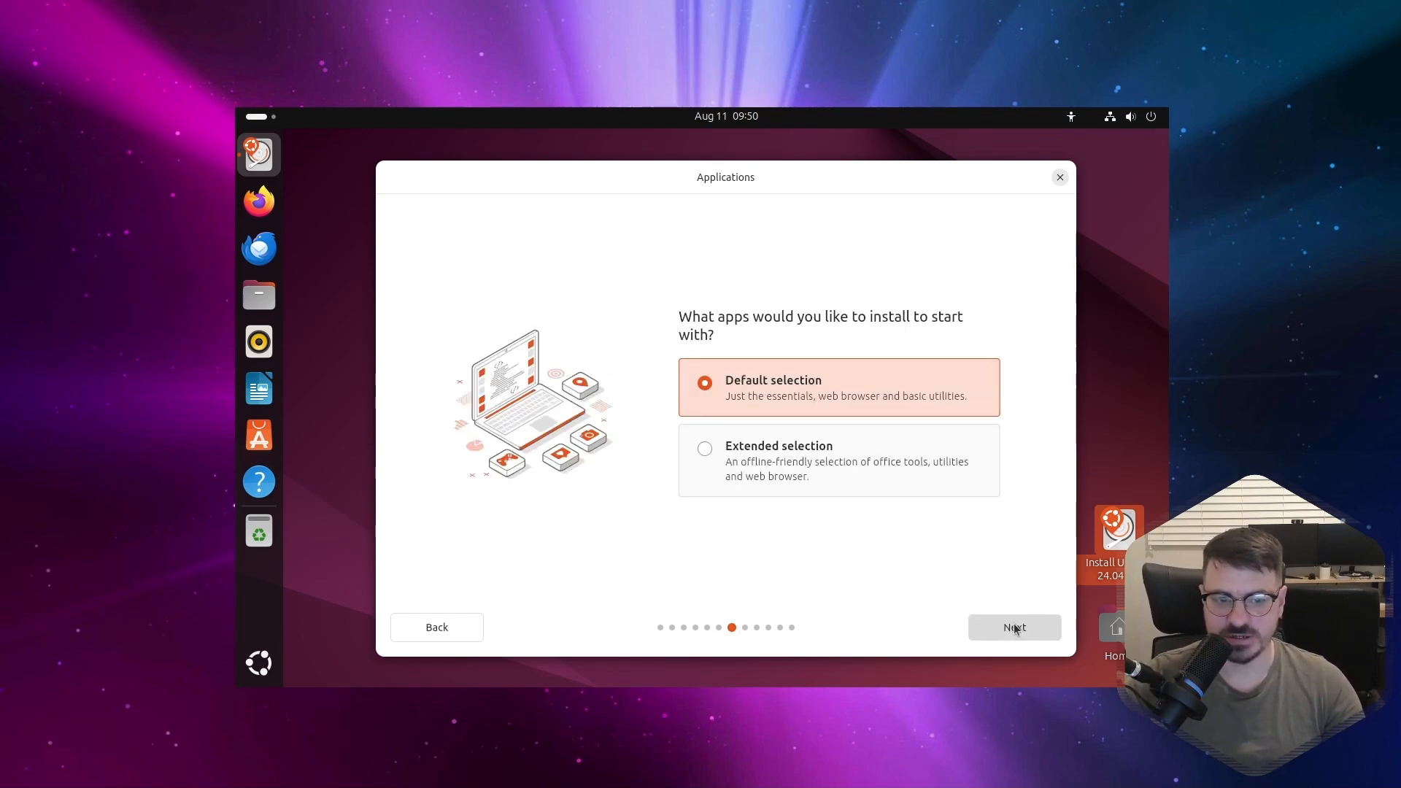
pyautogui.click(1019, 624)
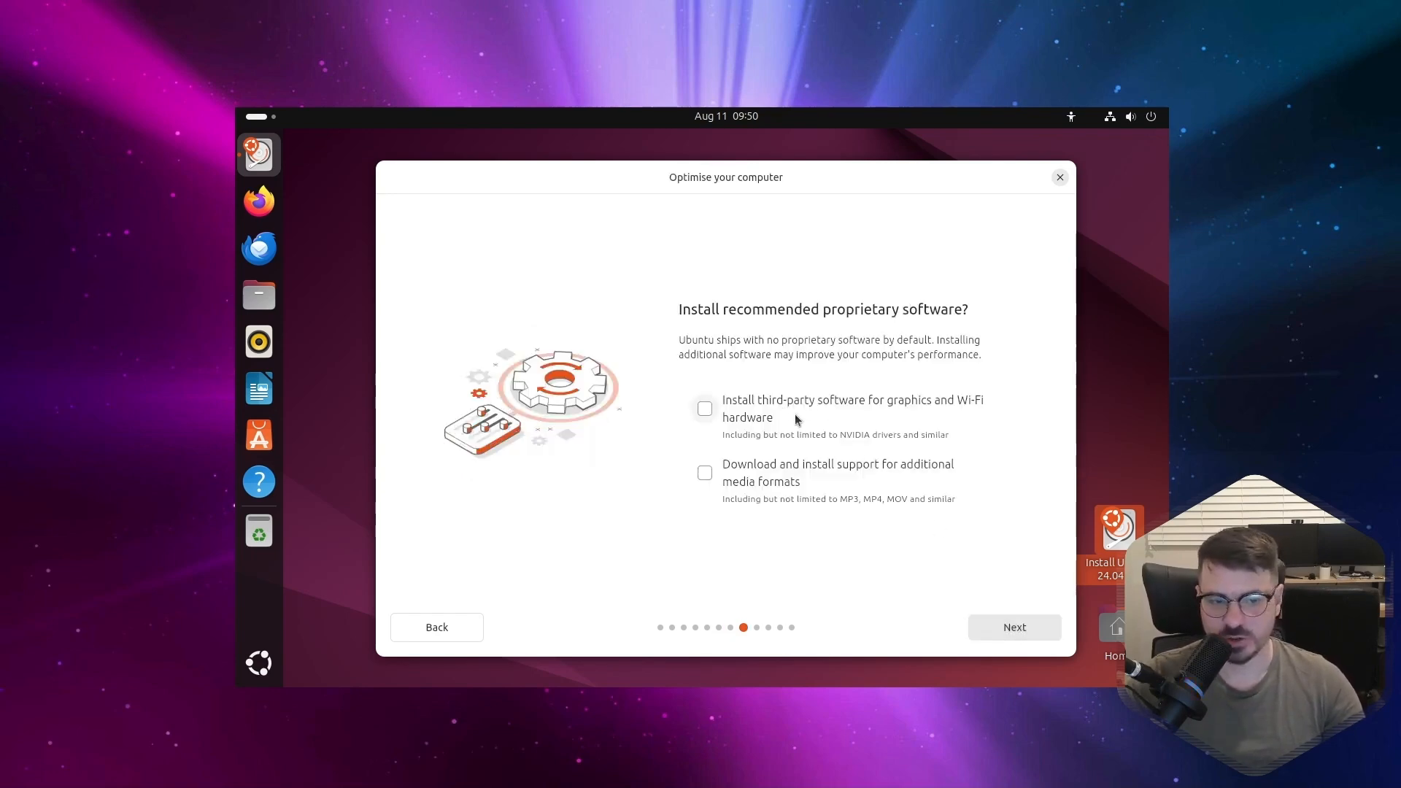
pyautogui.click(1014, 628)
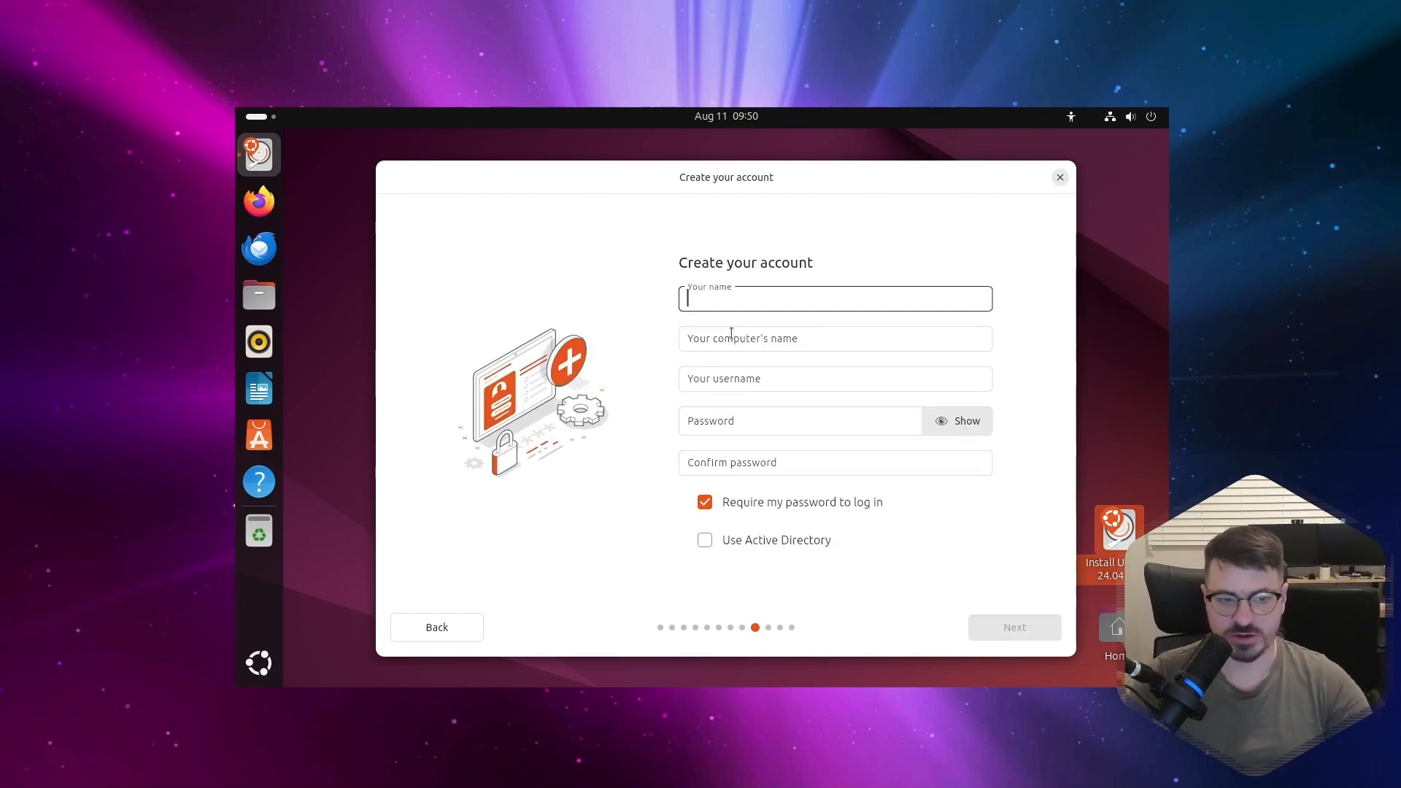
# - Create the account with the user's name and a confirmed password, keeping the suggested computer name and username, and accept the Australia/Melbourne timezone
pyautogui.write('allan')
pyautogui.click(794, 341)
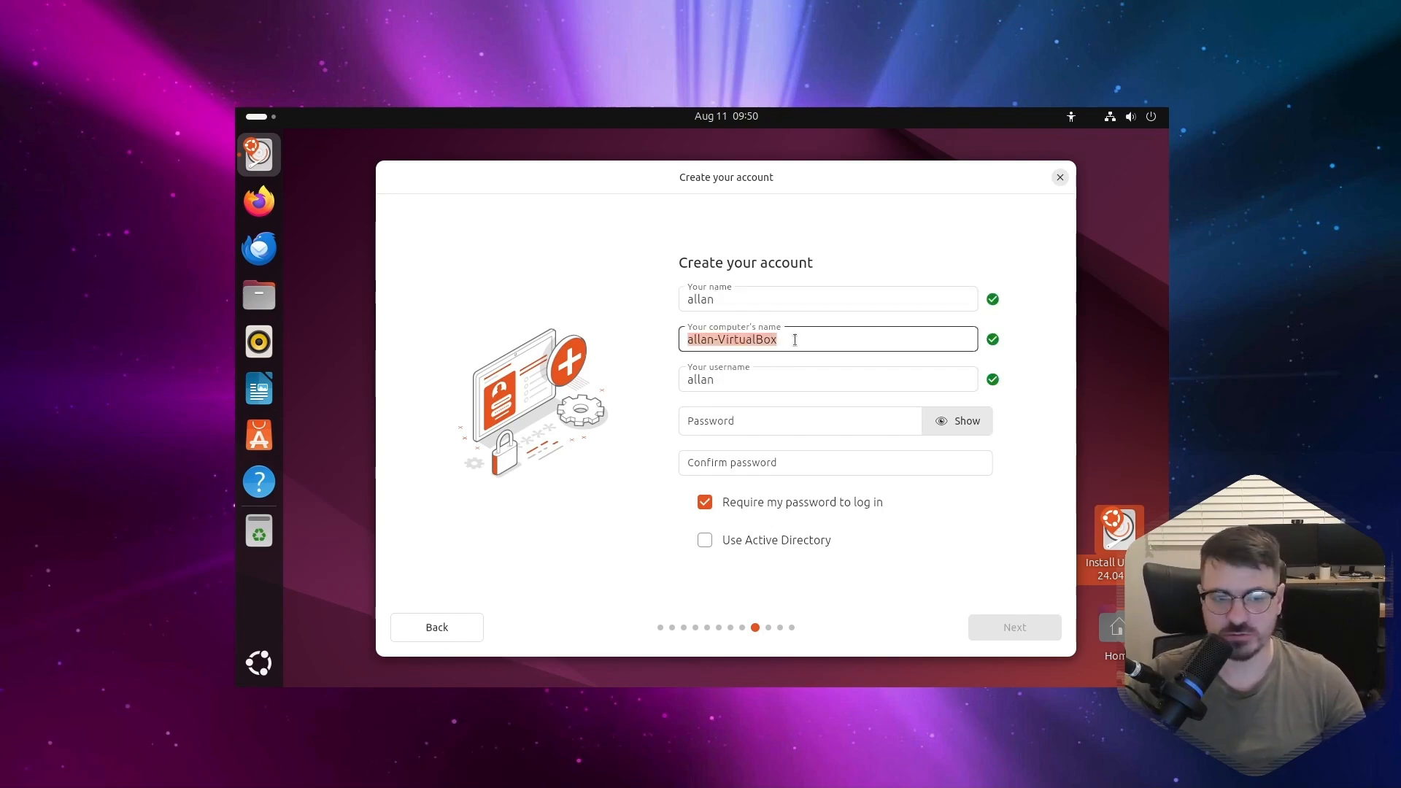
pyautogui.click(740, 424)
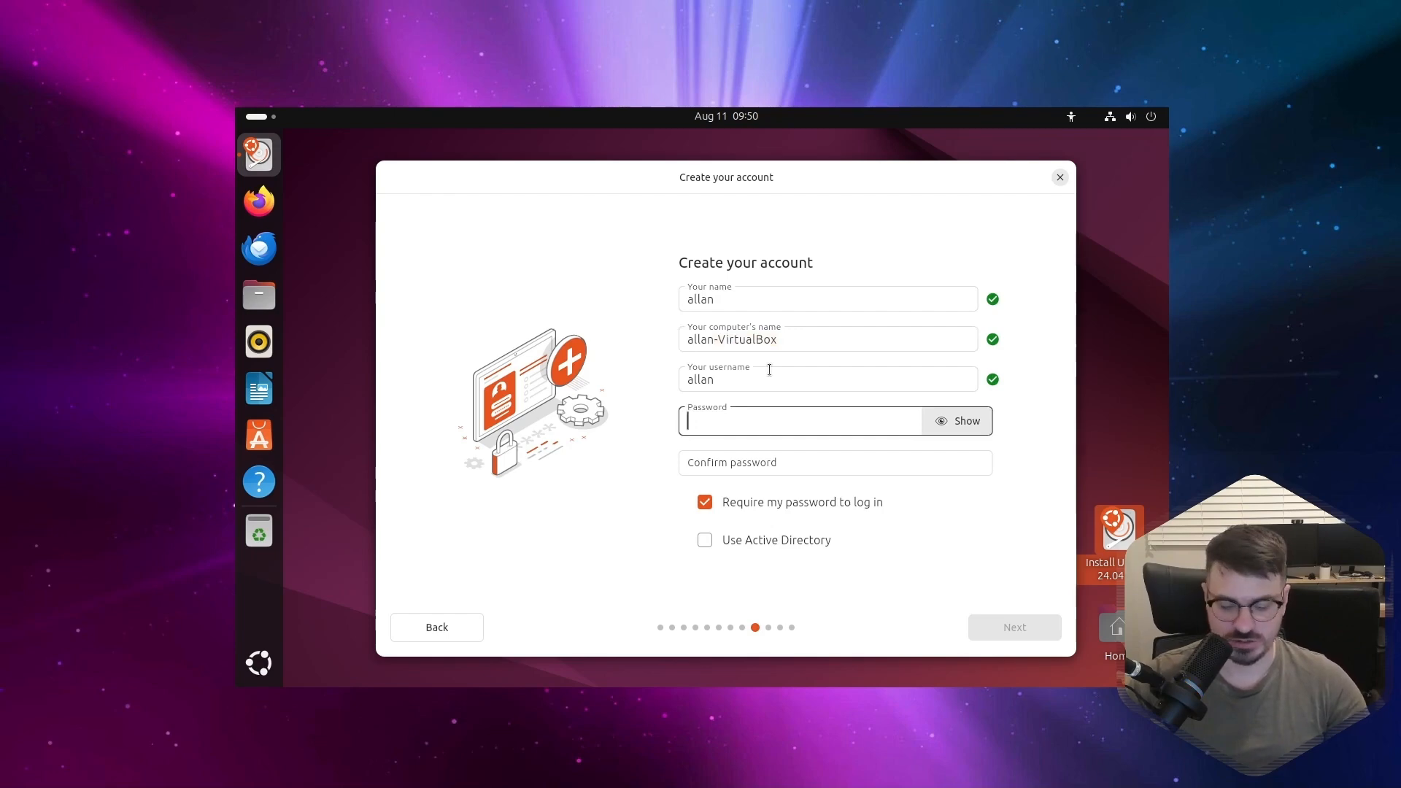
pyautogui.write('•••••')
pyautogui.press('Tab')
pyautogui.press('Tab')
pyautogui.write('•••••')
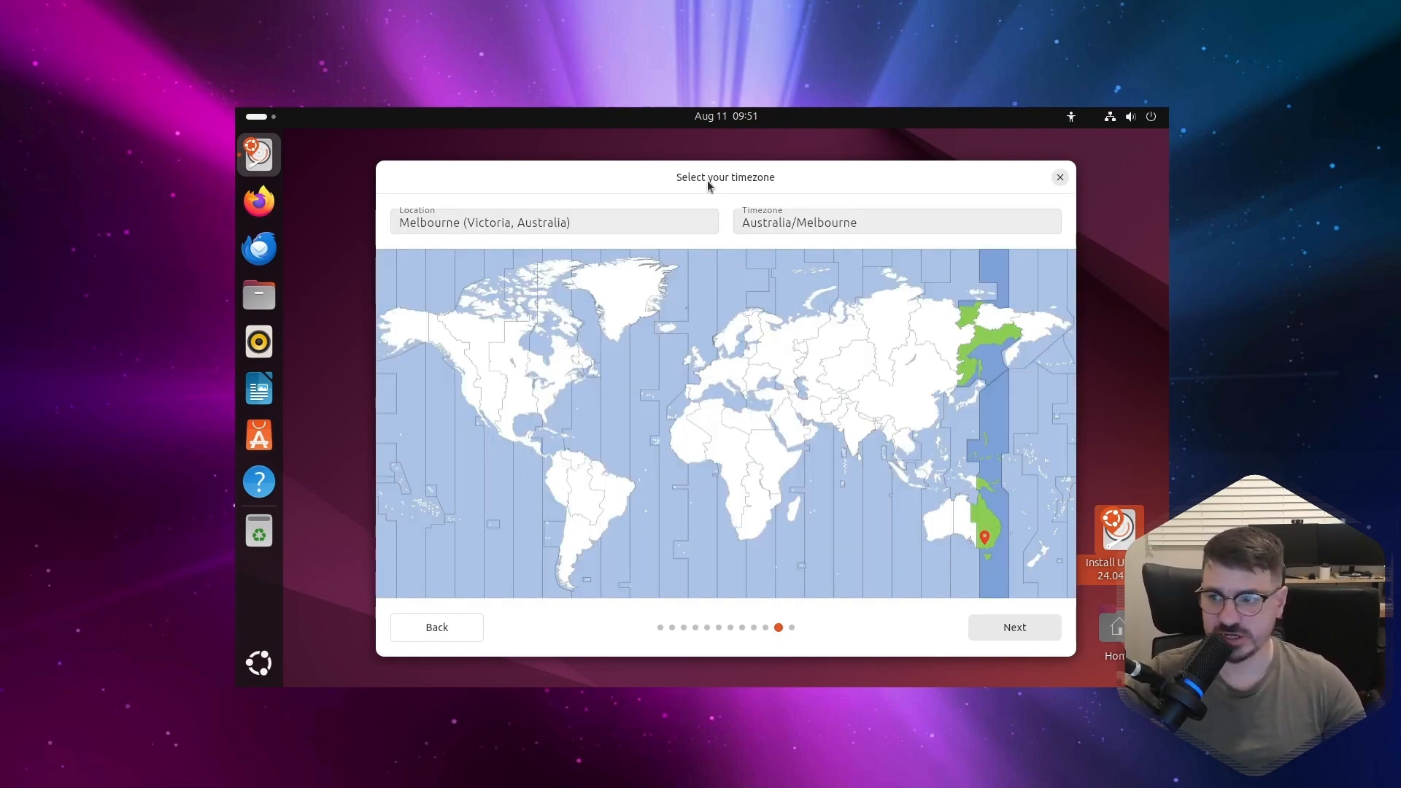
pyautogui.click(1006, 628)
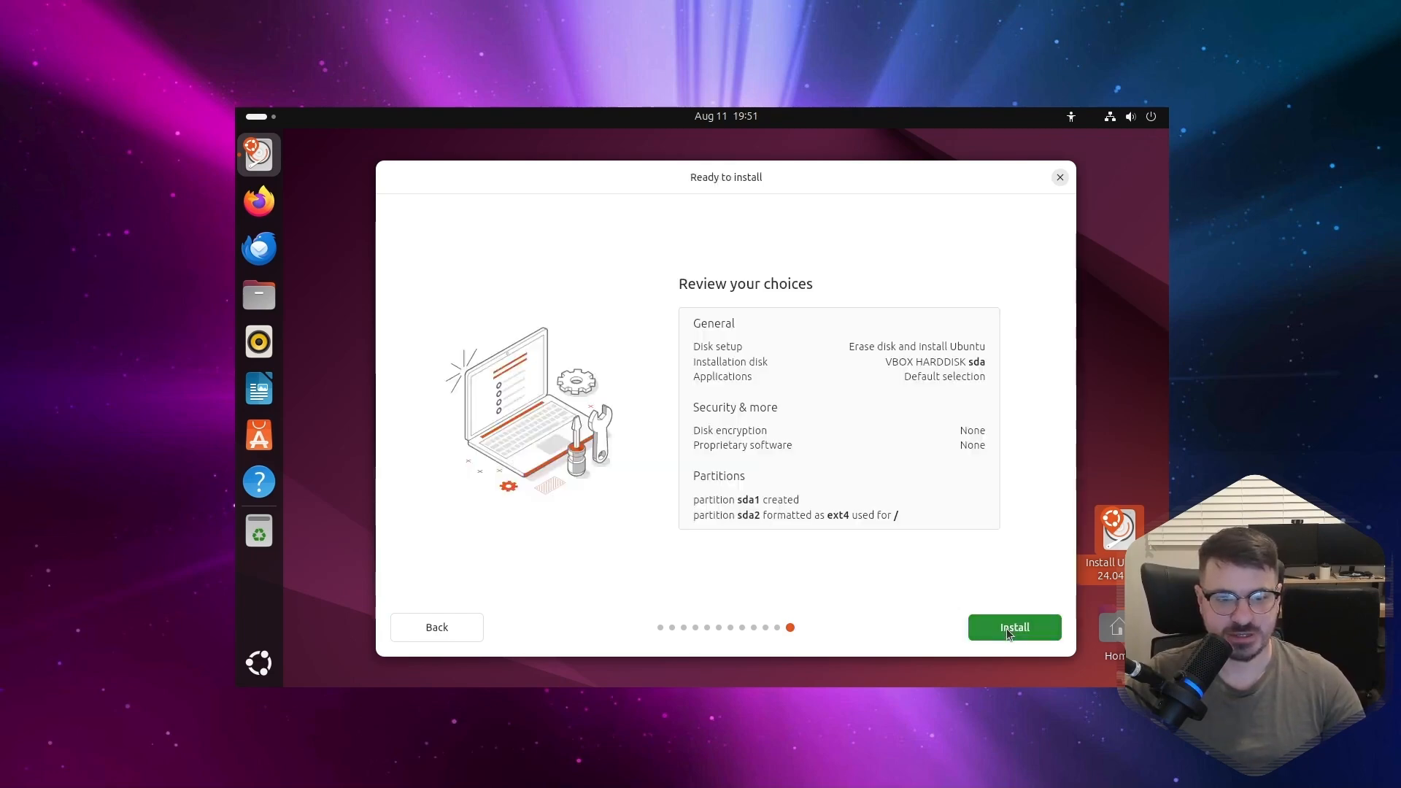